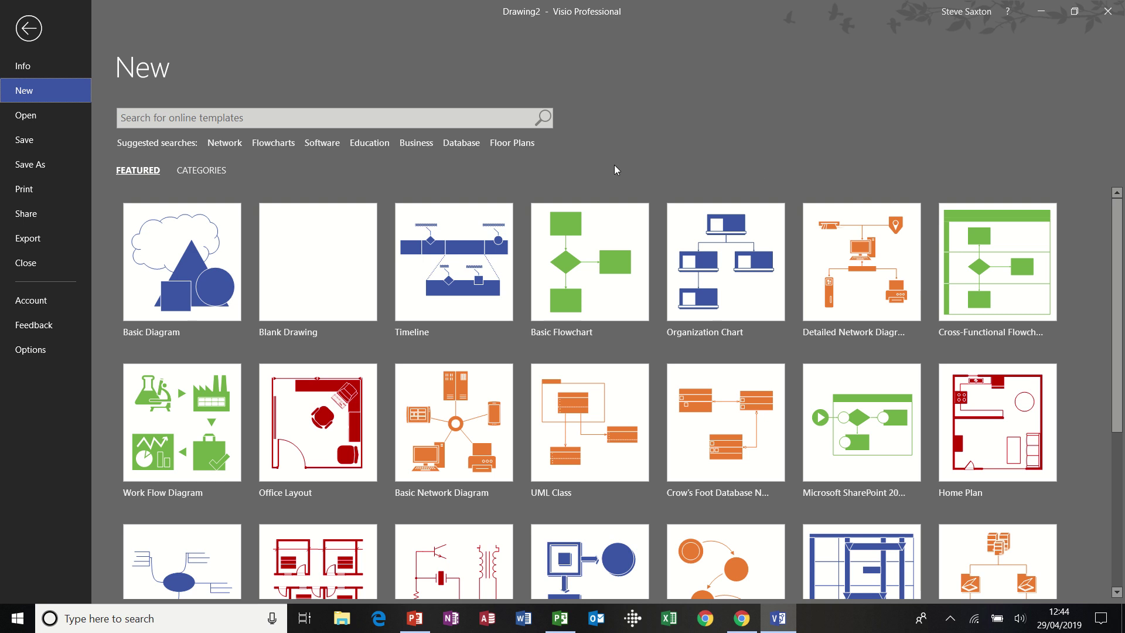
Step: Create a new drawing from the Timeline template so the Timeline Shapes stencil is available
double_click(465, 259)
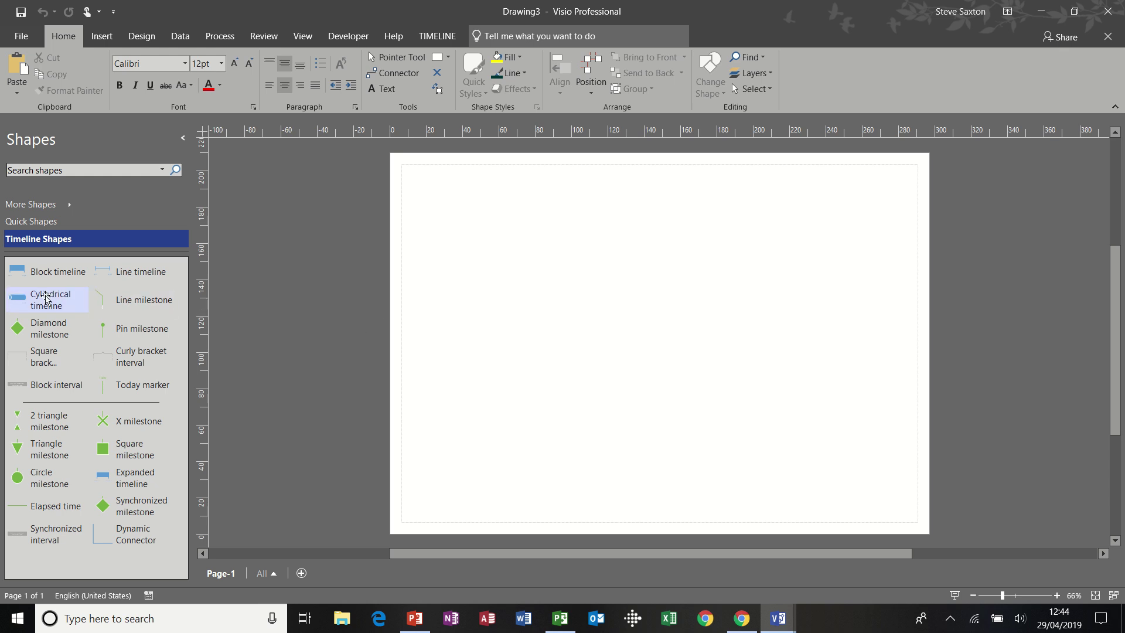
Step: Place a cylindrical timeline spanning 01/04/2019 to 30/09/2019 with a Months scale
left_click_drag(47, 299, 647, 255)
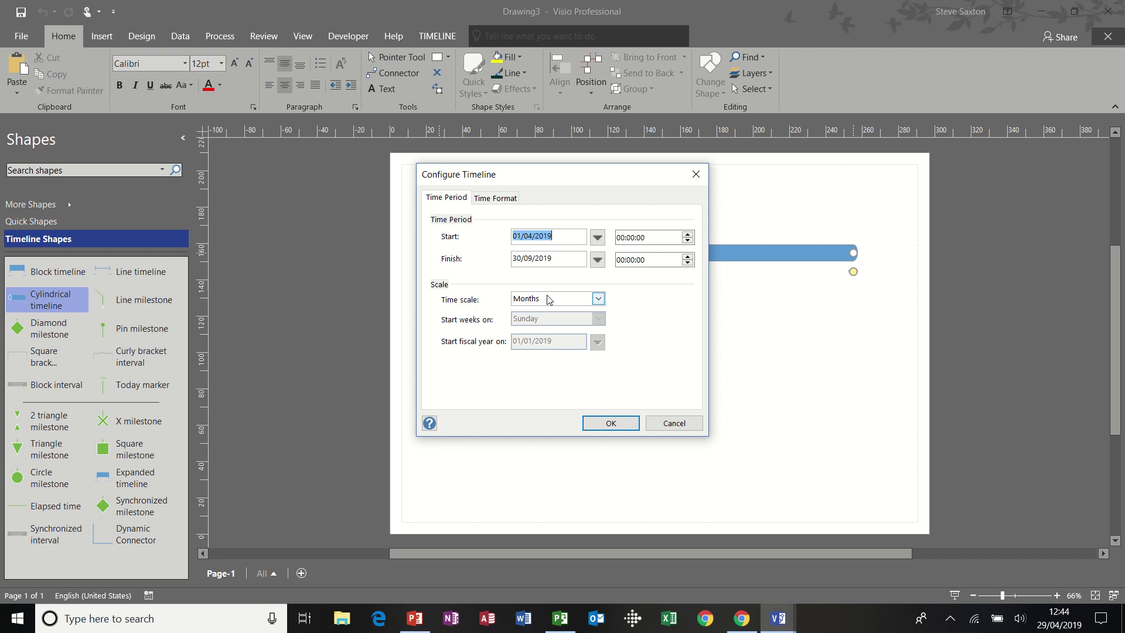
left_click(609, 424)
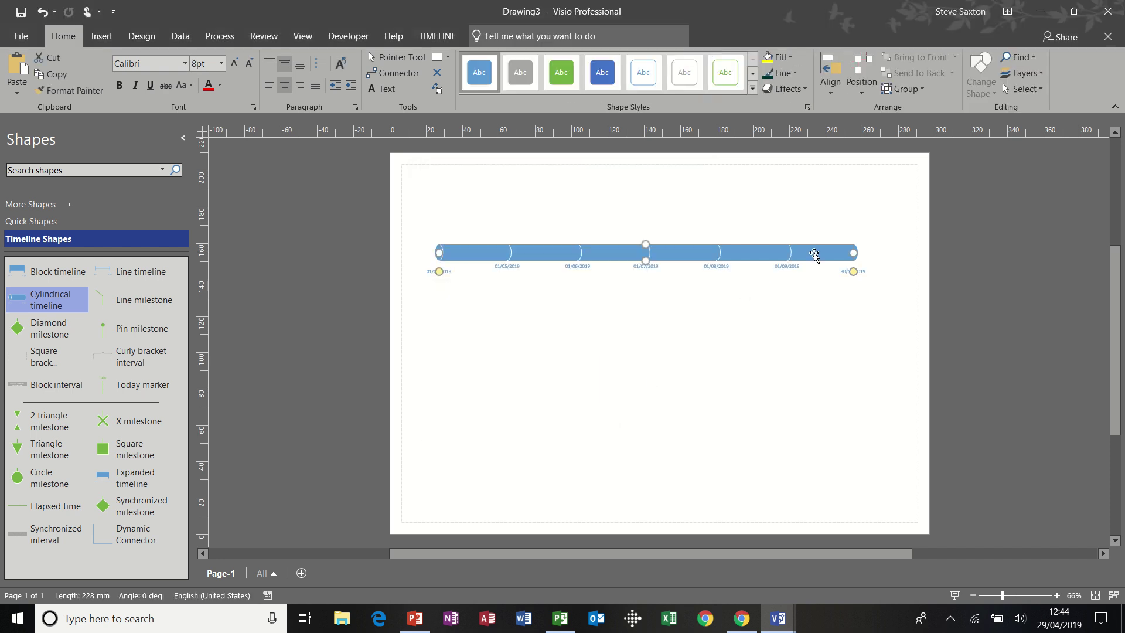
Step: Add an end arrowhead to the timeline and a Today marker just before 01/05/2019
right_click(815, 254)
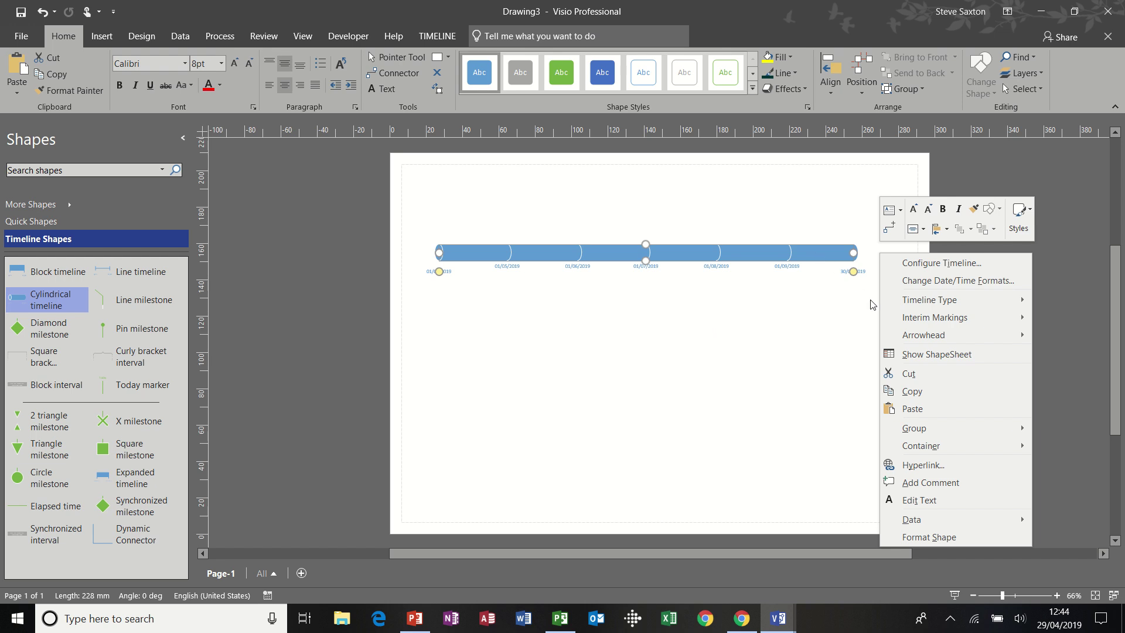
mouse_move(901, 333)
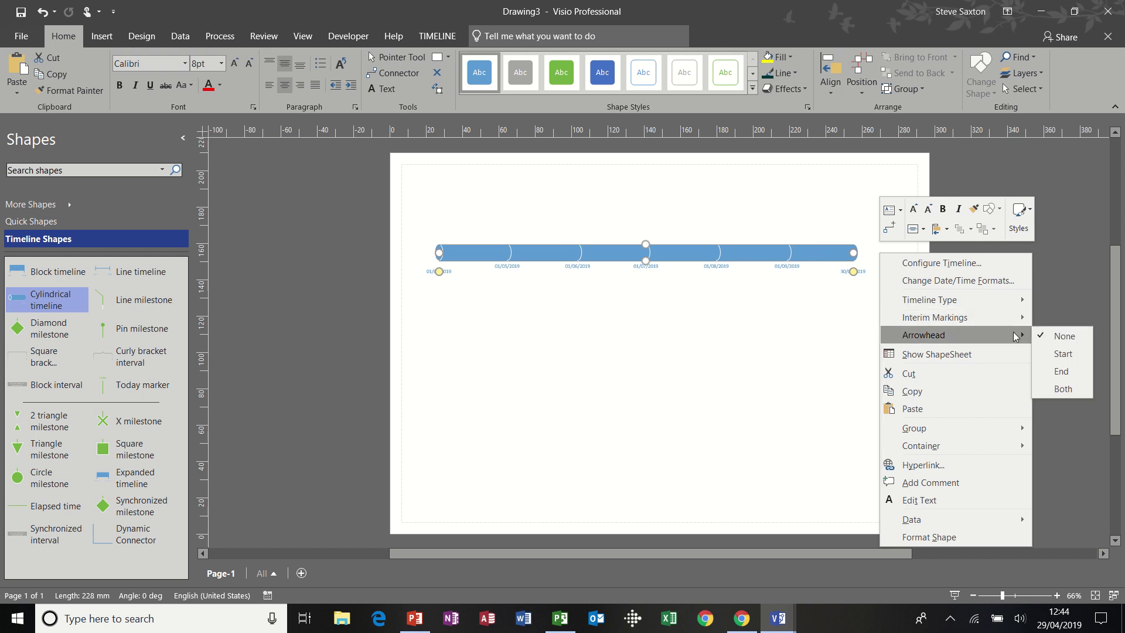
left_click(1059, 373)
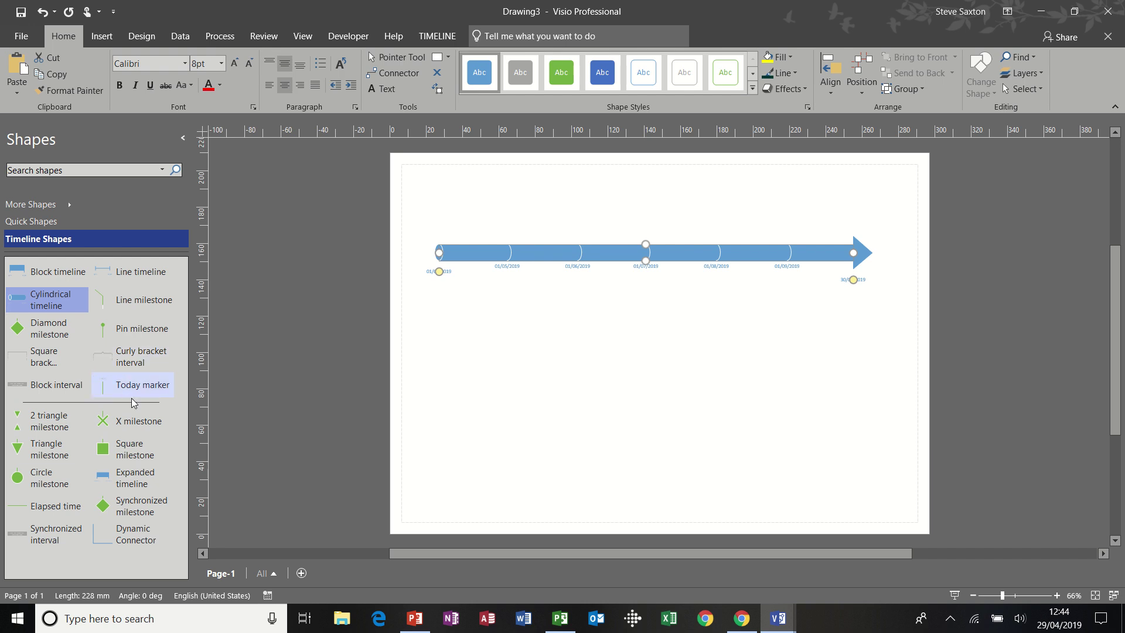
mouse_move(125, 384)
left_mouse_down()
mouse_move(372, 314)
mouse_move(478, 252)
left_mouse_up()
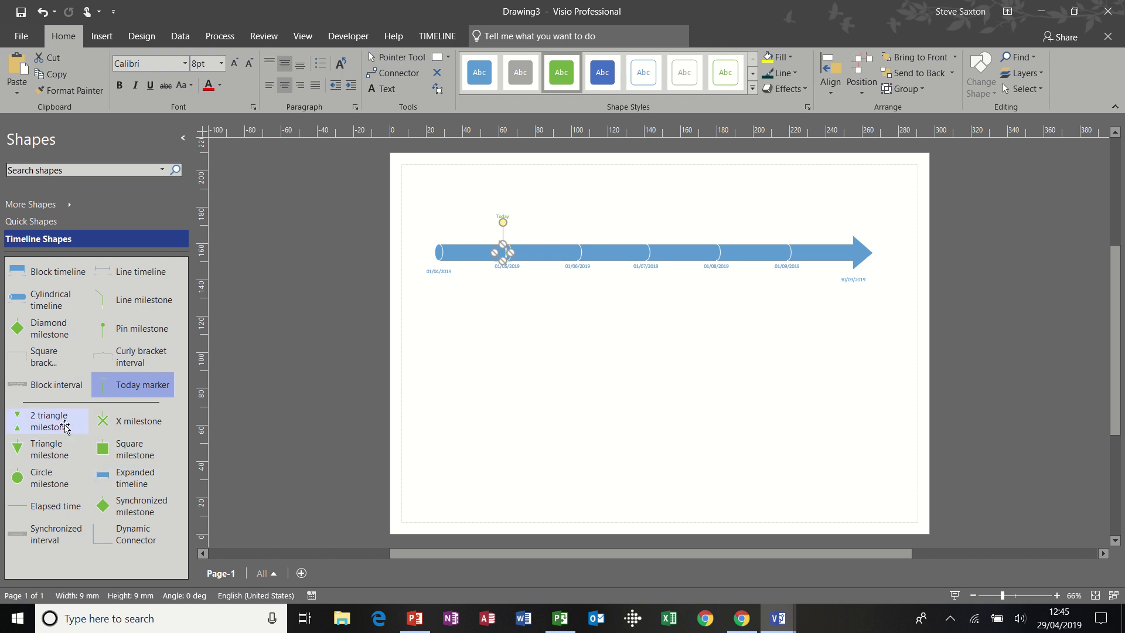
Step: Add a 2-triangle 'Phase One' milestone on 09/05/2019, label raised above the Today marker
left_click_drag(61, 420, 534, 246)
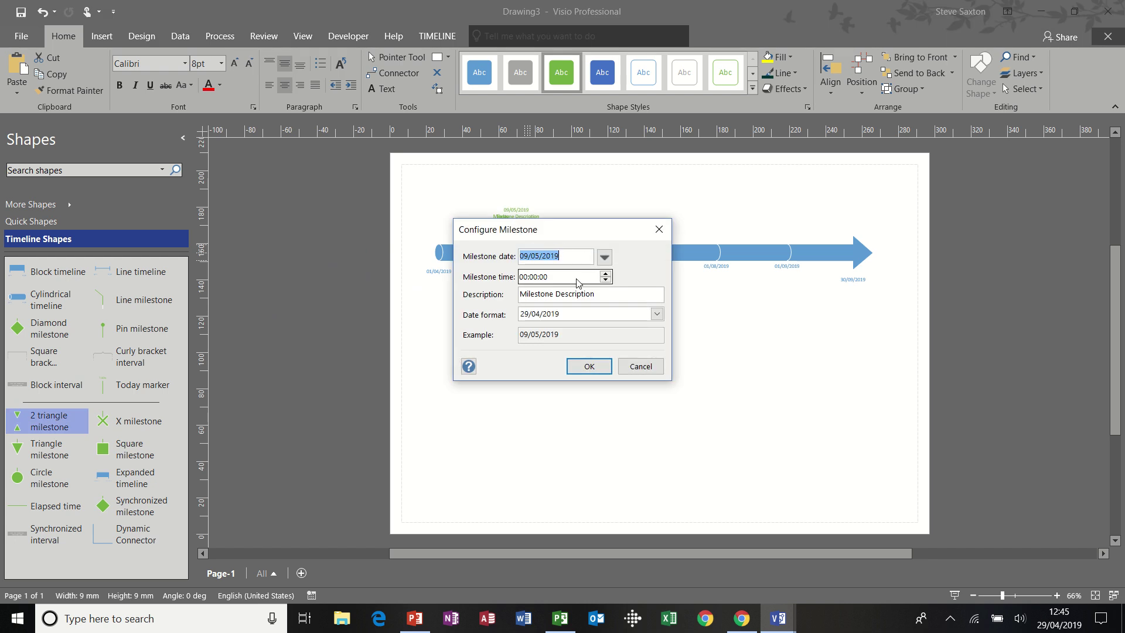
left_click_drag(595, 294, 497, 304)
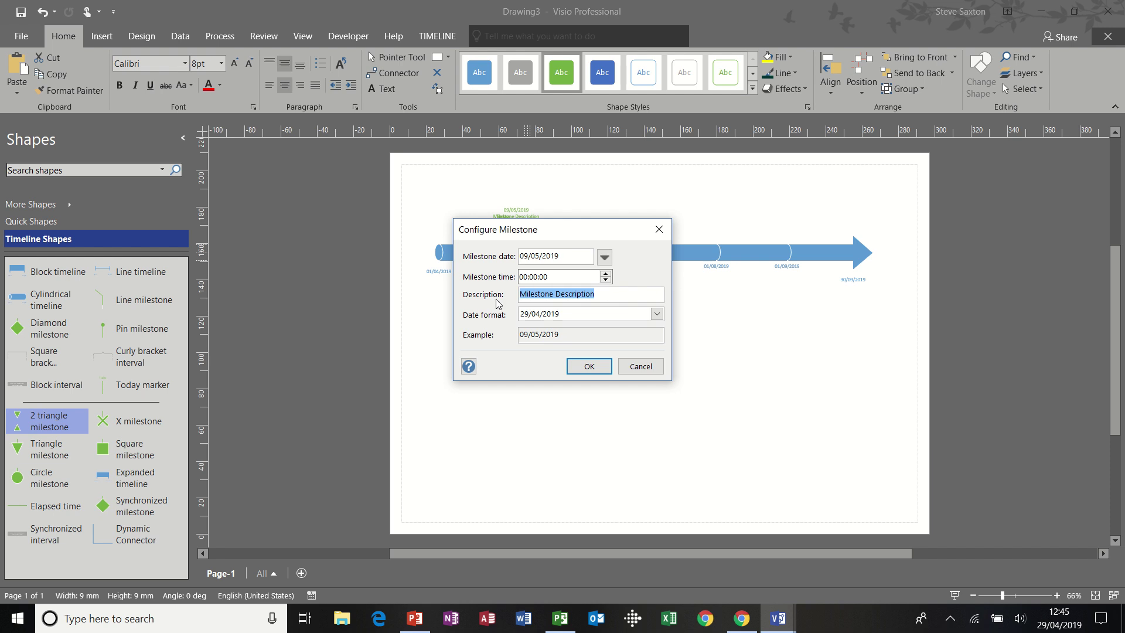
type("Phase One")
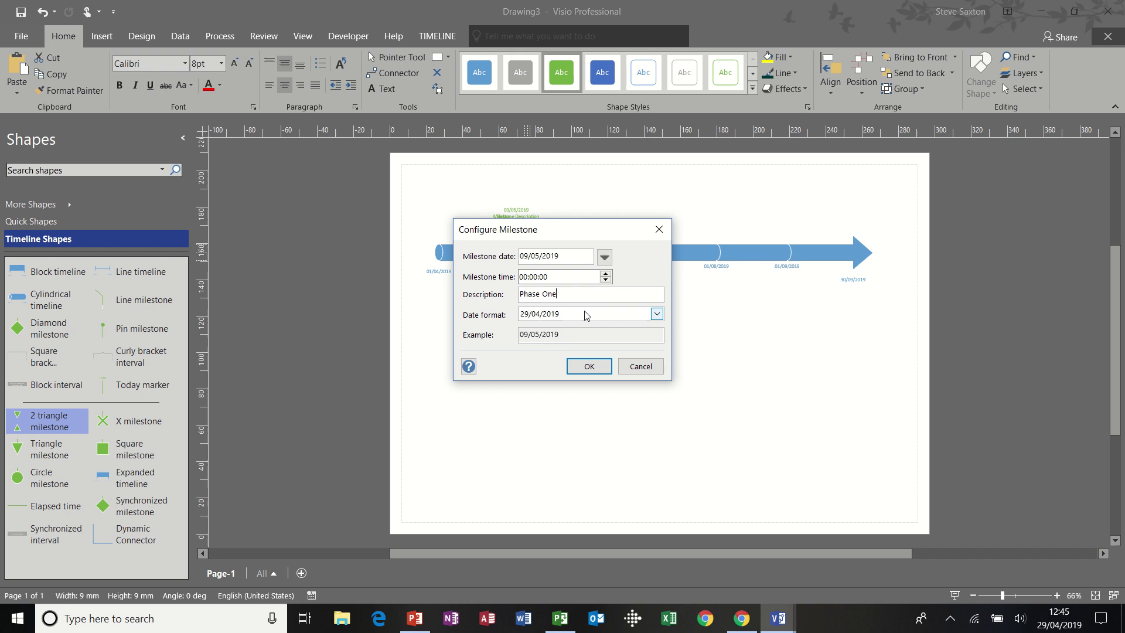
left_click(586, 368)
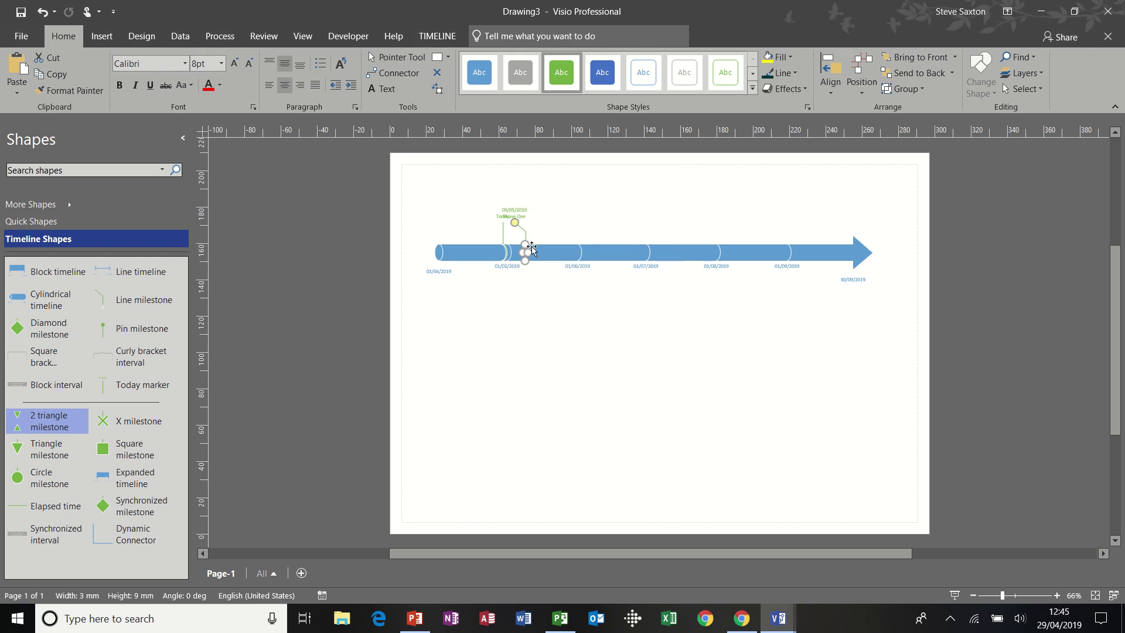
left_click_drag(515, 220, 500, 183)
left_click(546, 218)
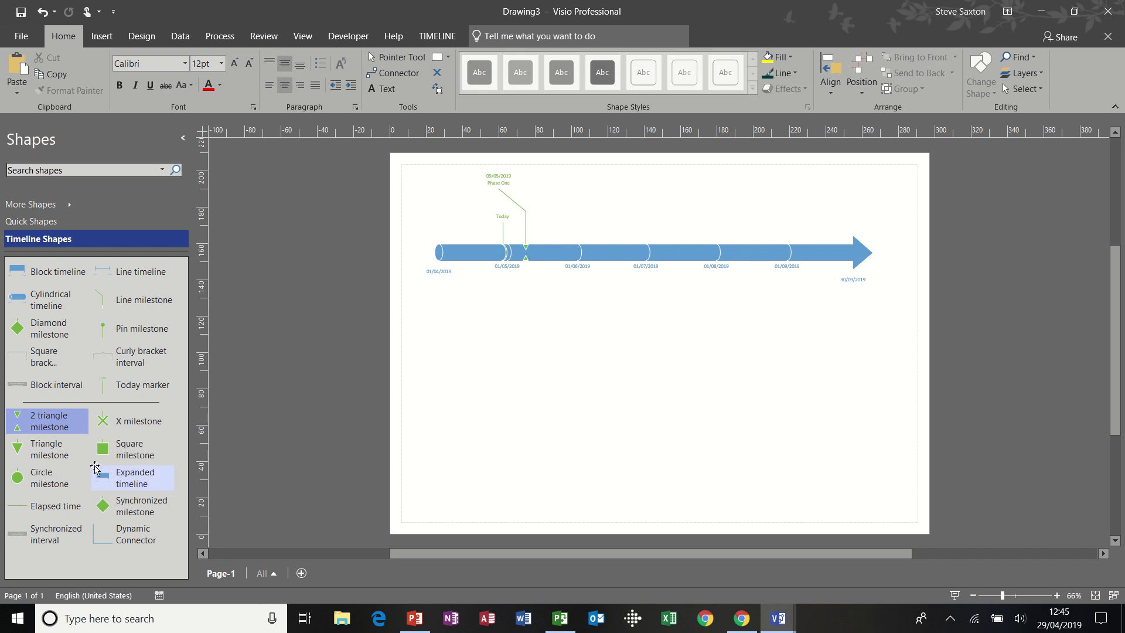
Step: Add a 2-triangle milestone described 'Phase Two' in June on the timeline
left_click_drag(51, 423, 609, 252)
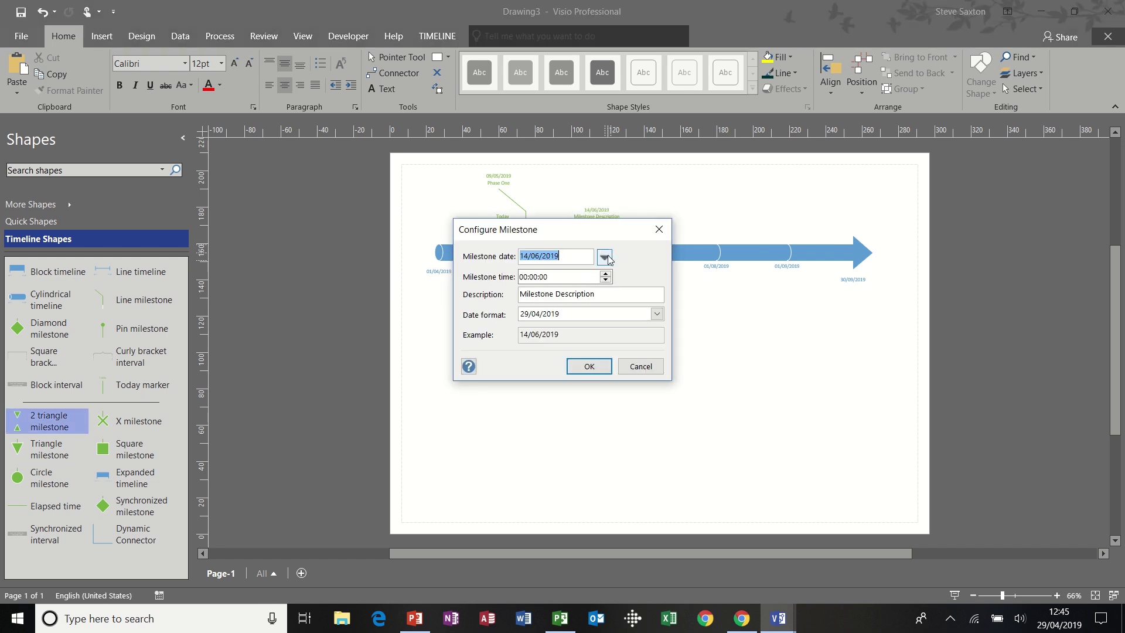
key("Tab")
key("Tab")
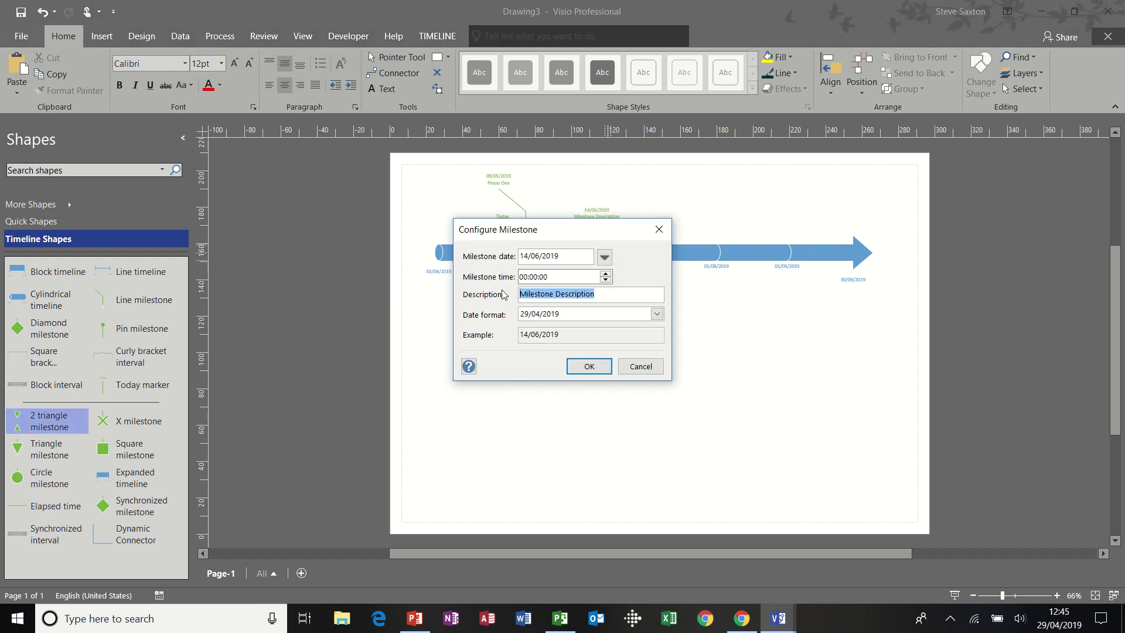
type("Phase Two")
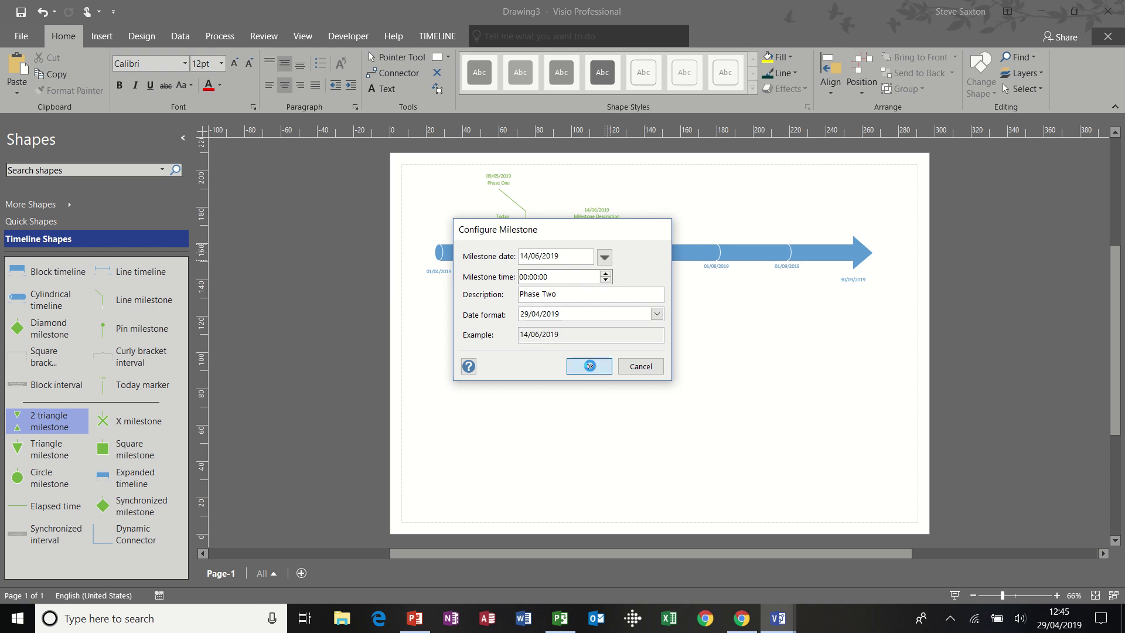
left_click(589, 366)
Step: Add a 2-triangle milestone described 'Phase Three' on 15/08/2019
left_click_drag(59, 429, 753, 253)
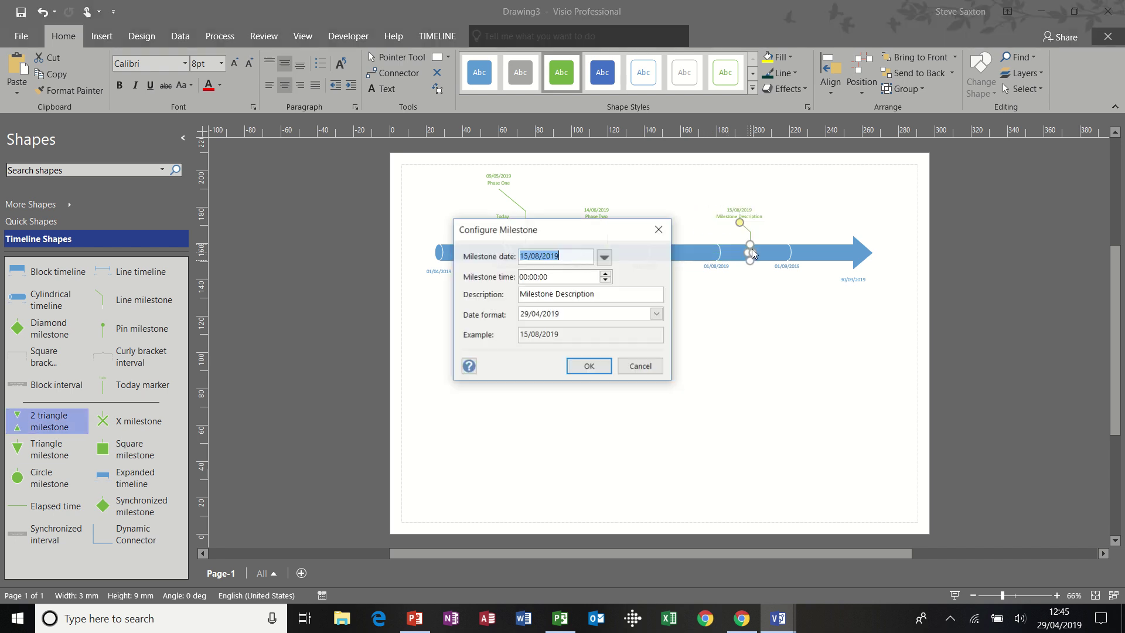
left_click_drag(607, 297, 488, 296)
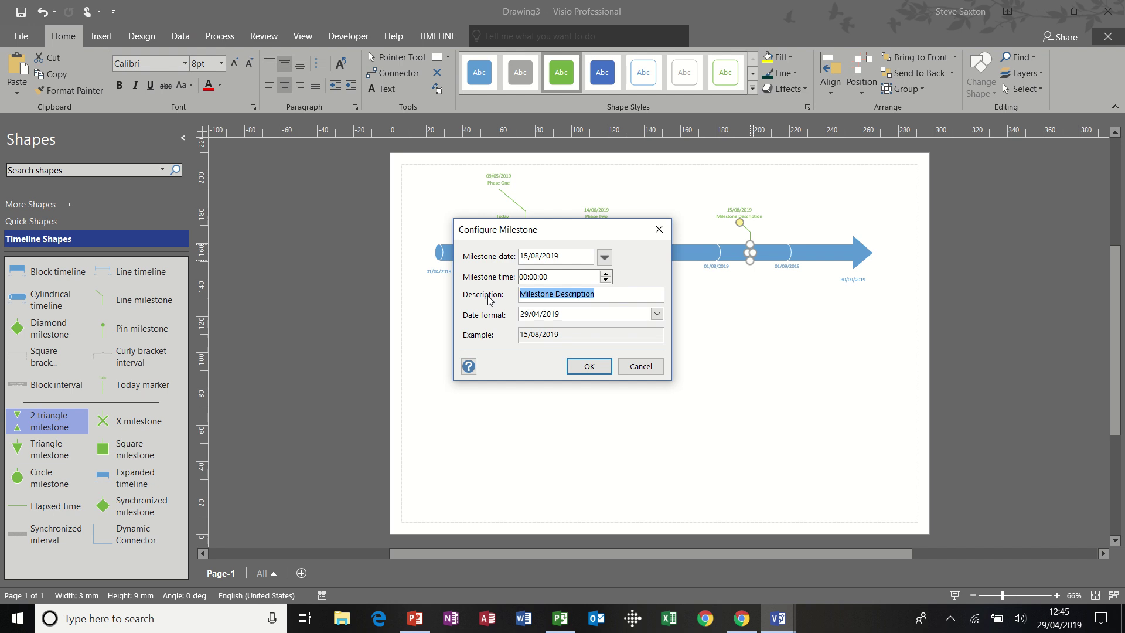
type("Phase Three")
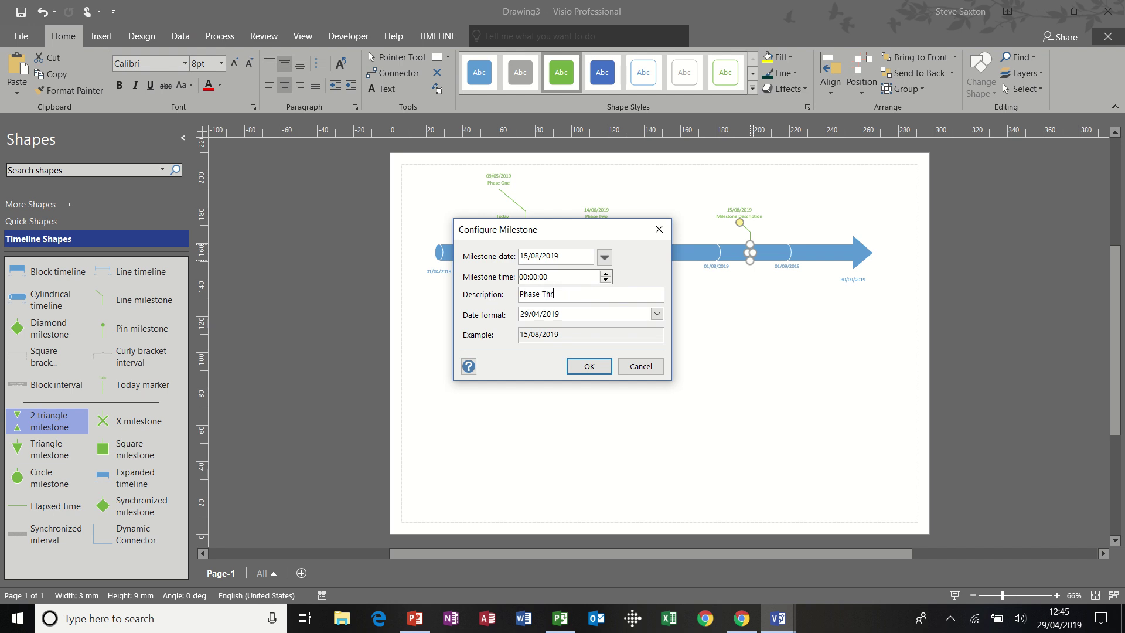
left_click(565, 367)
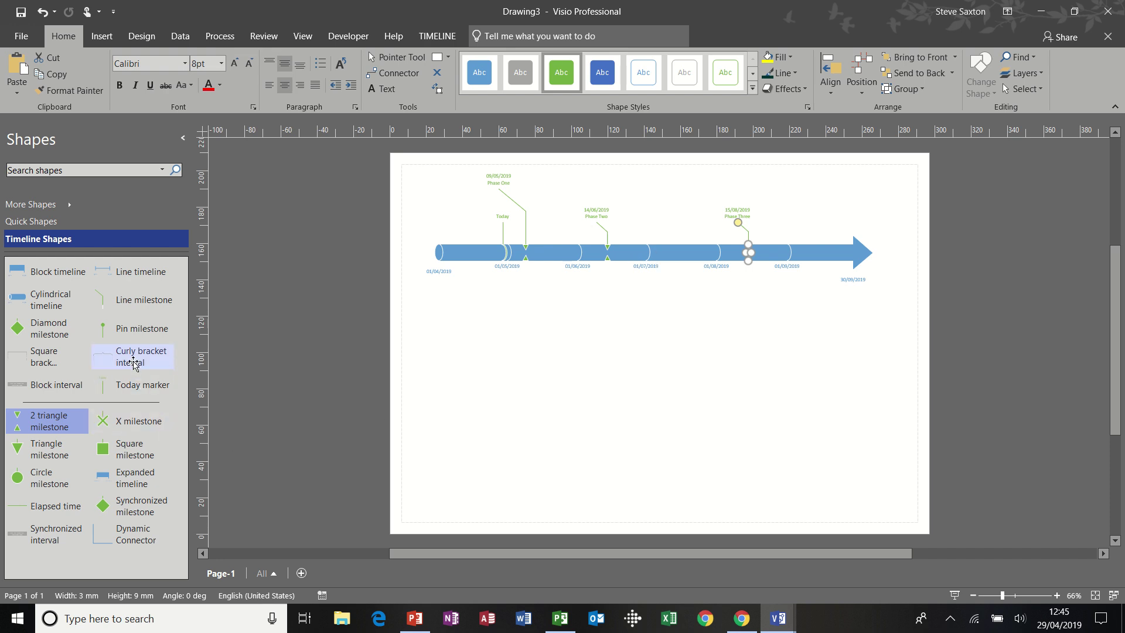
Step: Add a curly bracket interval described 'Part A' from 26/06/2019 to 28/07/2019
left_click_drag(132, 358, 668, 251)
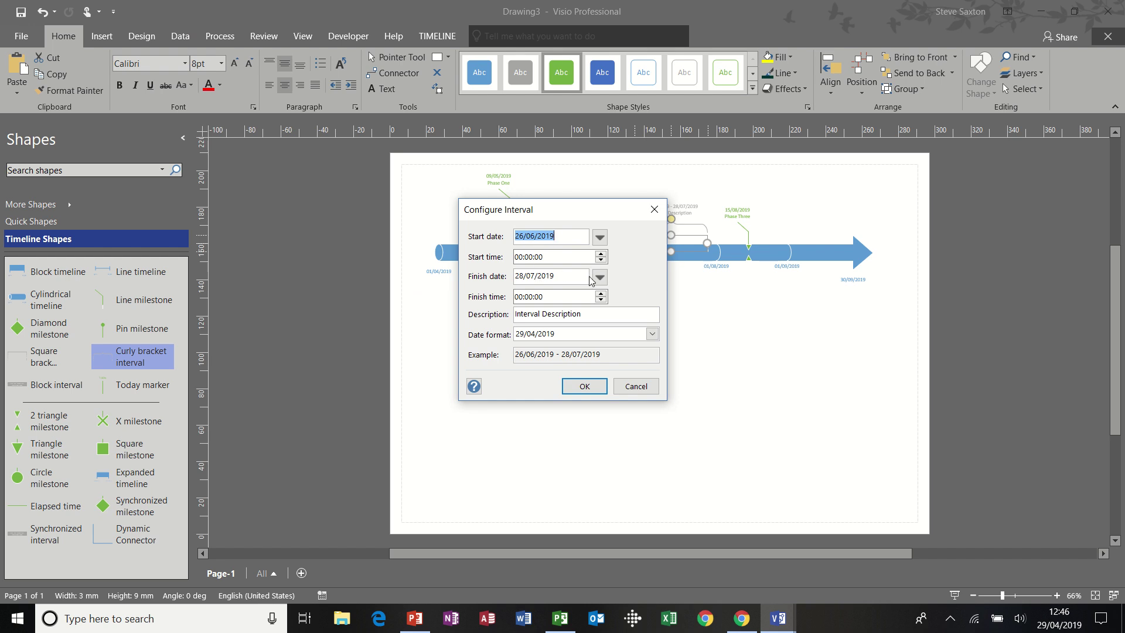
left_click_drag(581, 314, 504, 316)
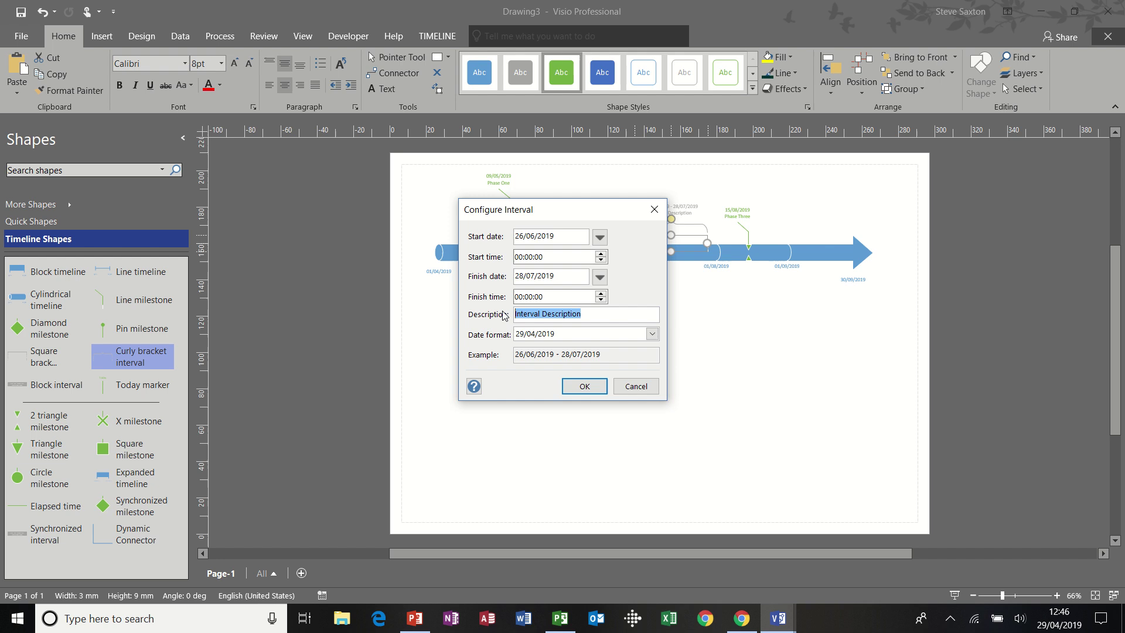
type("Part A")
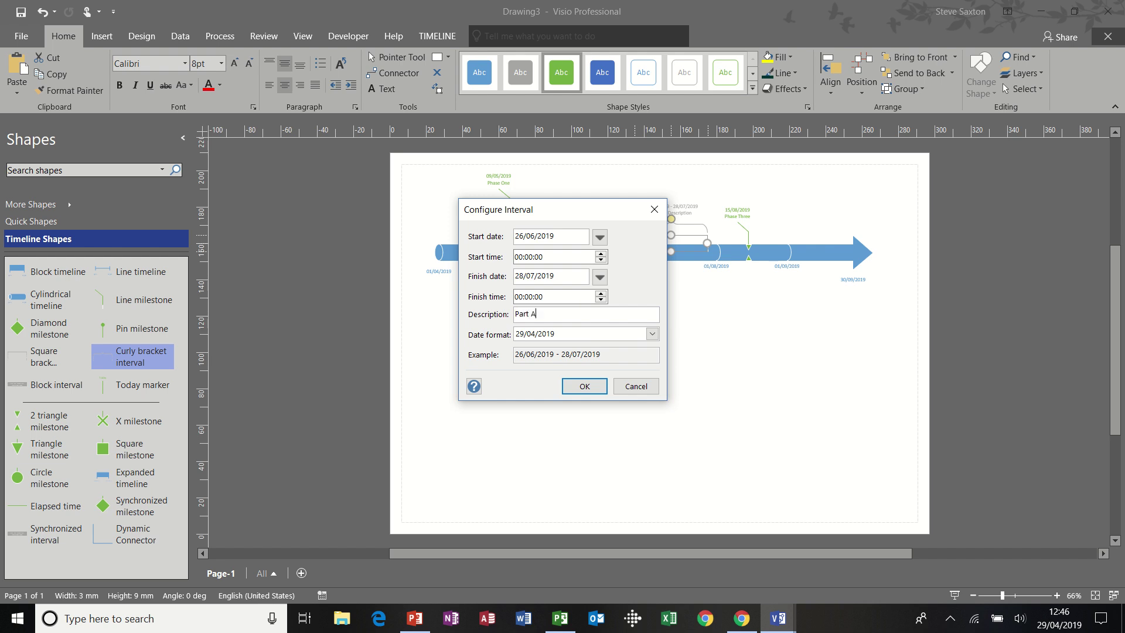
left_click(581, 386)
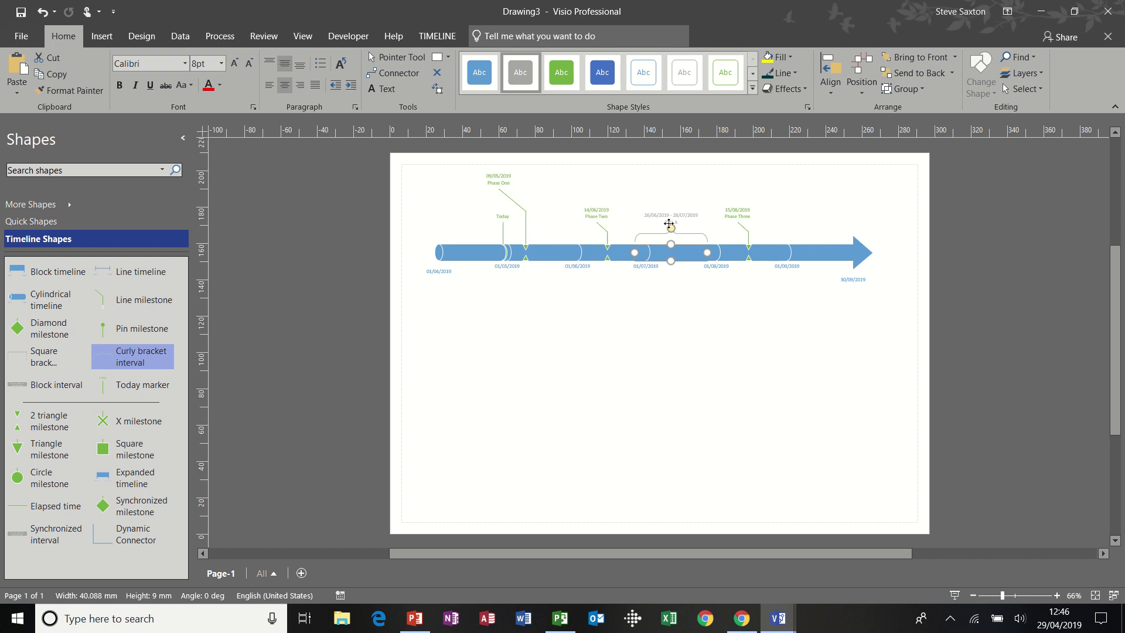
Step: Drop the Part A label below the bar and lift Phase Two and Phase Three labels level with Phase One
left_click_drag(672, 228, 670, 306)
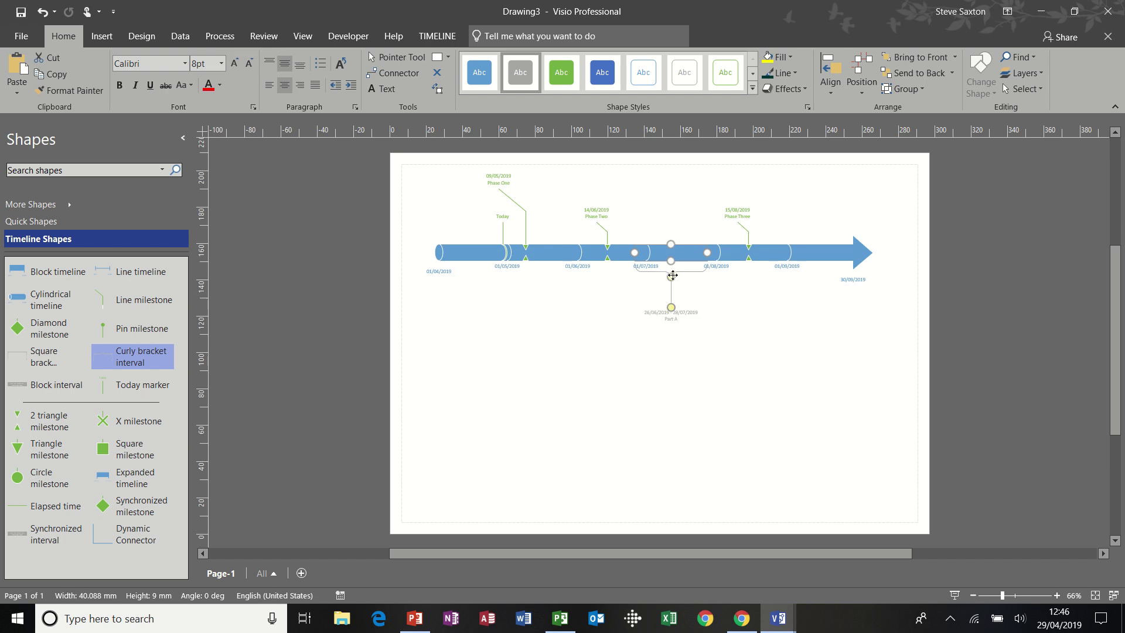
left_click(594, 220)
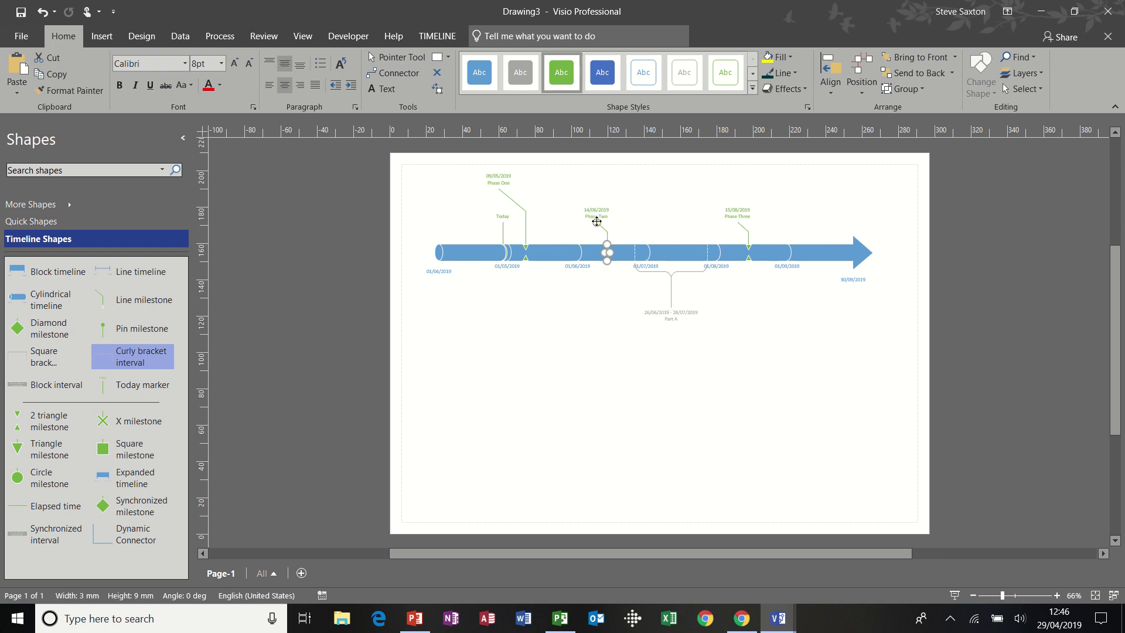
left_click_drag(625, 195, 636, 189)
left_click(742, 227)
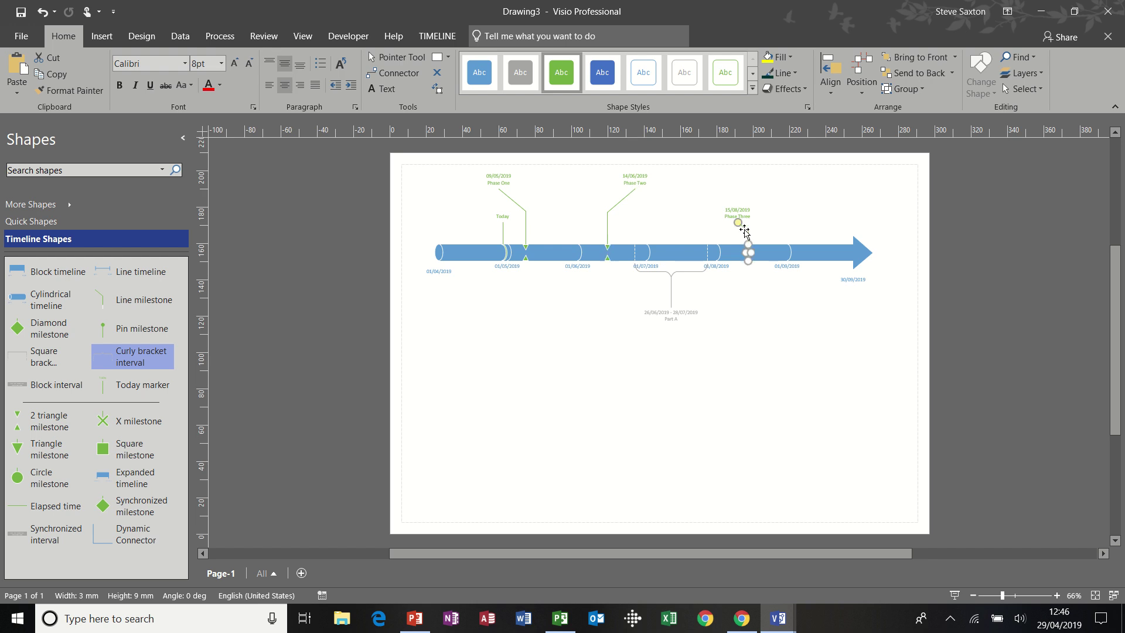
left_click_drag(744, 208, 768, 176)
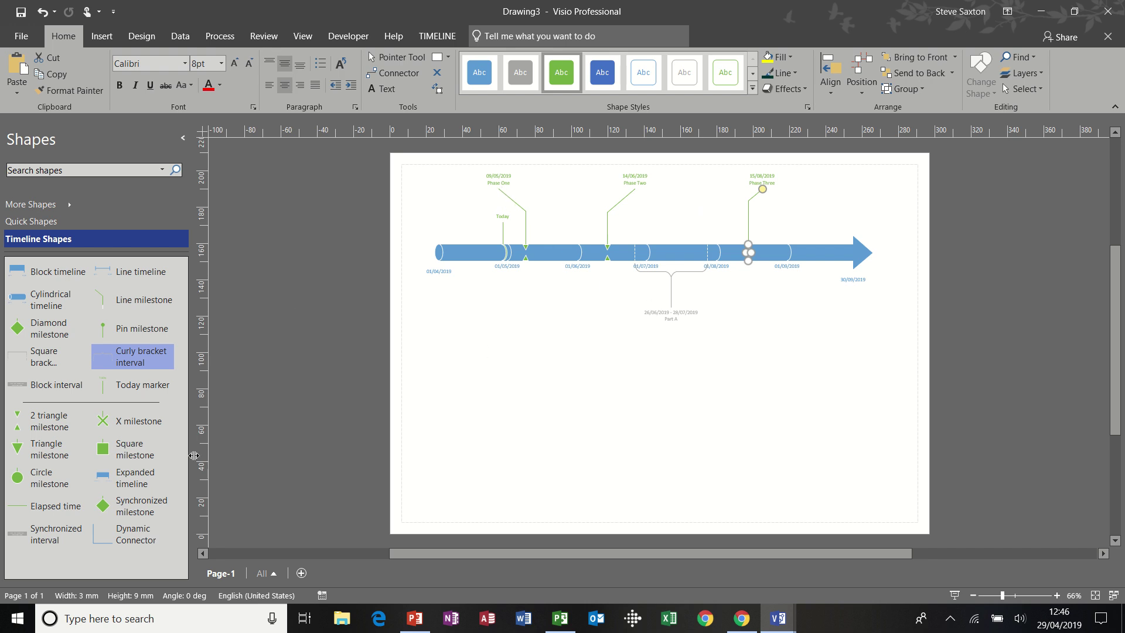
Step: Add an expanded timeline below the main one, covering 01/04/2019 to 30/04/2019
left_click_drag(110, 478, 615, 359)
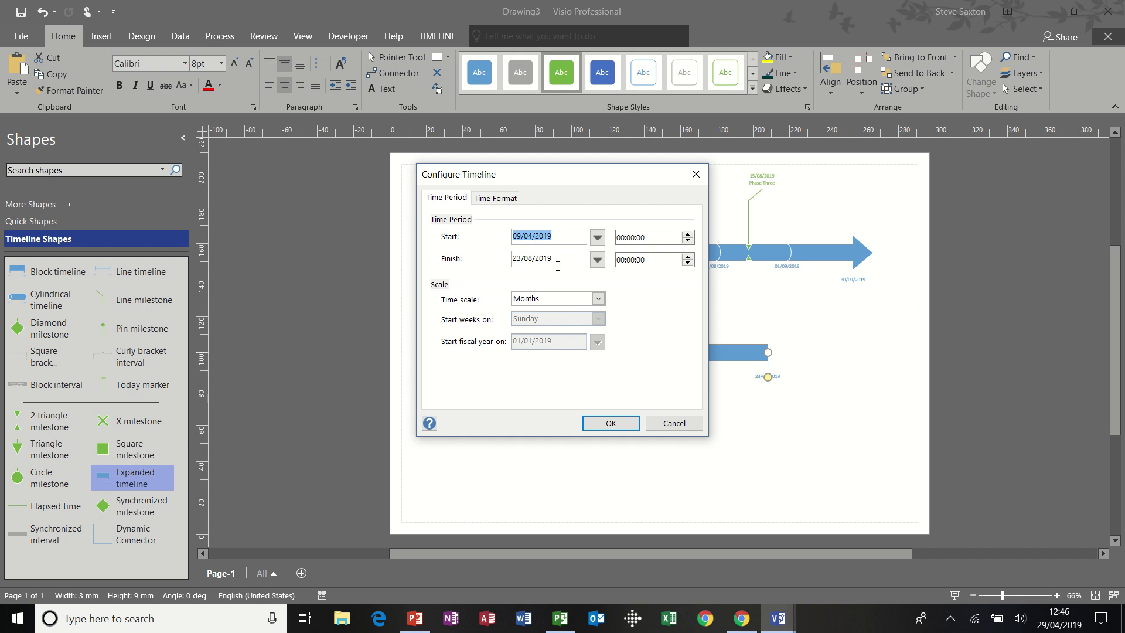
left_click(597, 260)
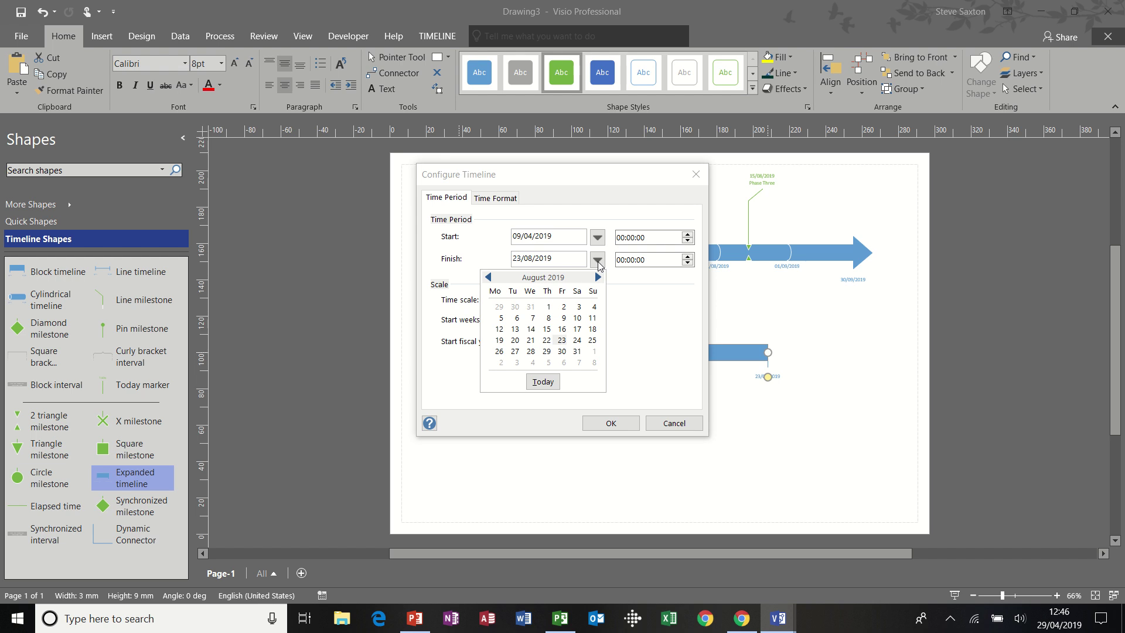
left_click(489, 278)
left_click(488, 277)
left_click(489, 277)
left_click(488, 277)
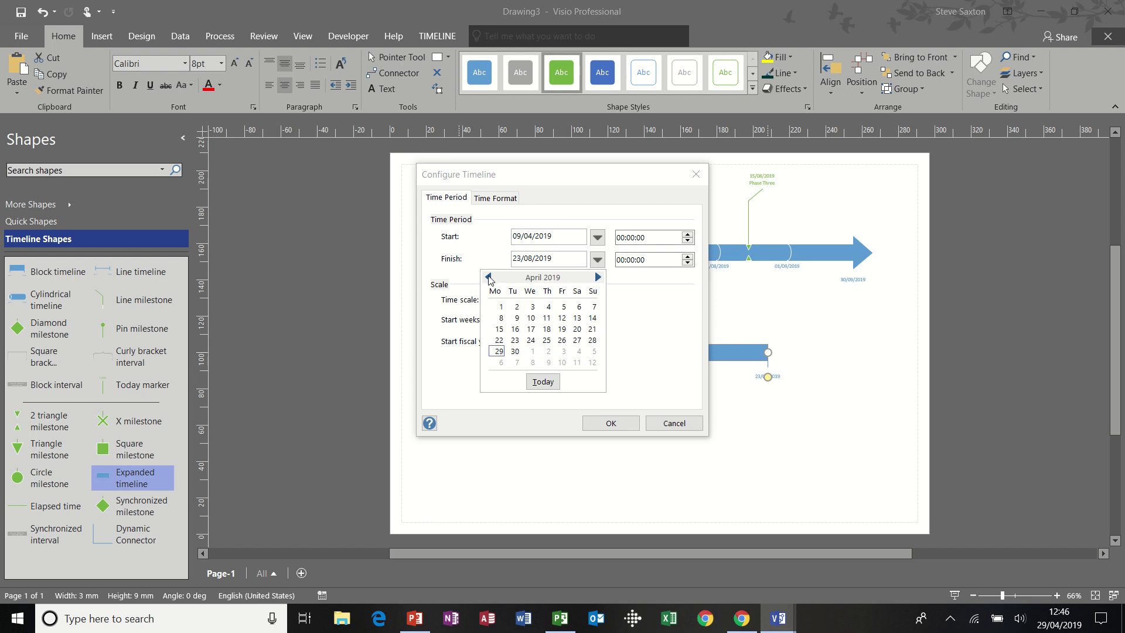
left_click(515, 351)
left_click(598, 237)
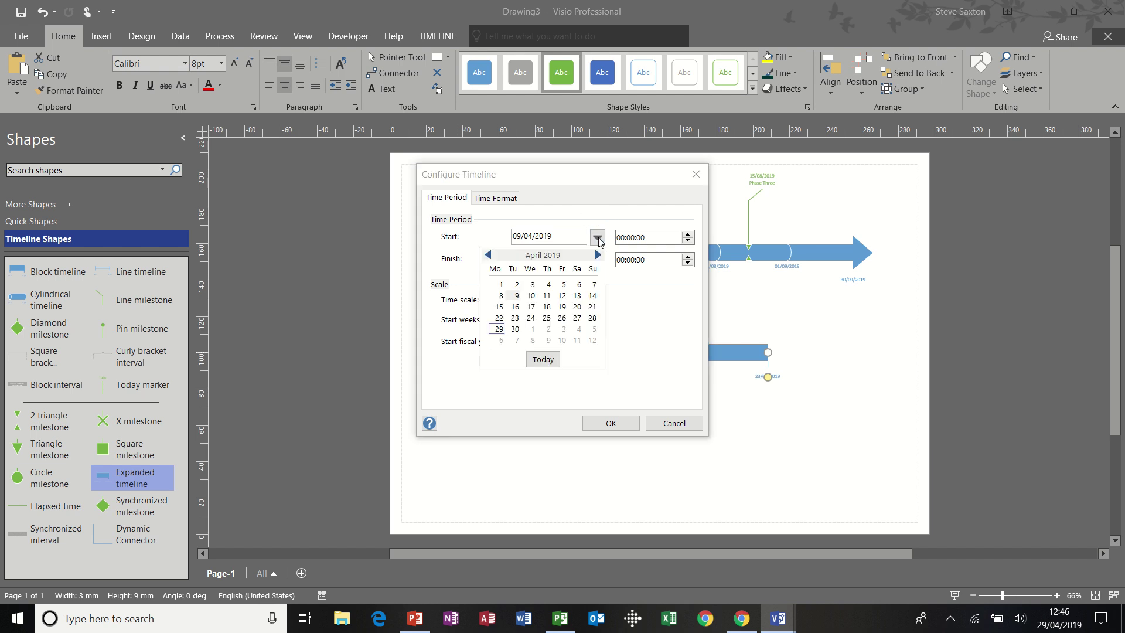
left_click(501, 284)
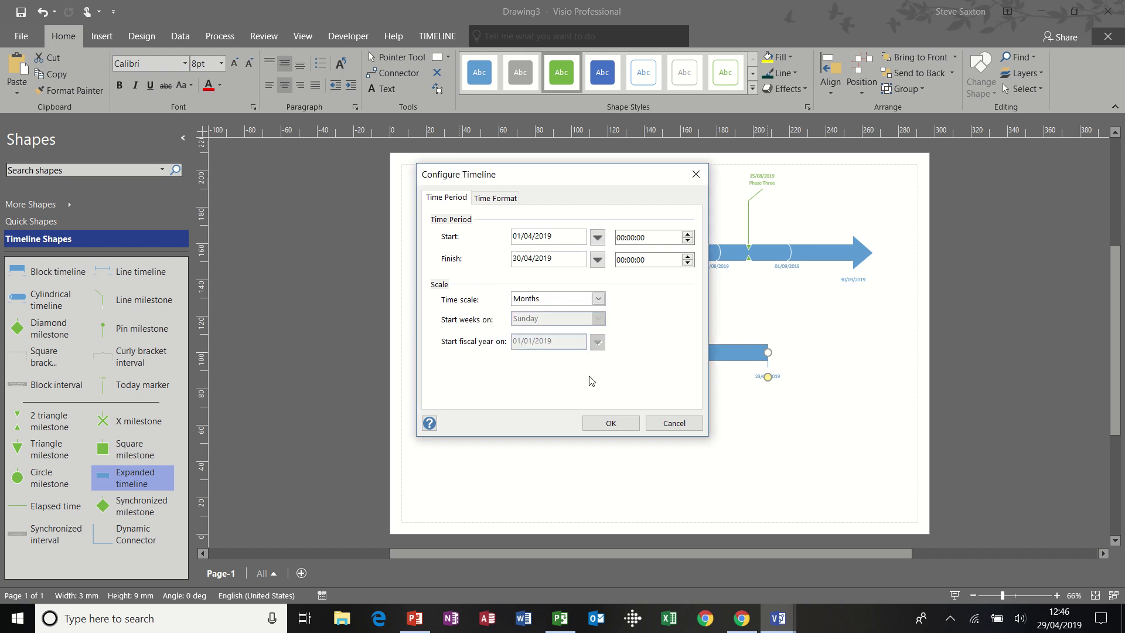
left_click(604, 423)
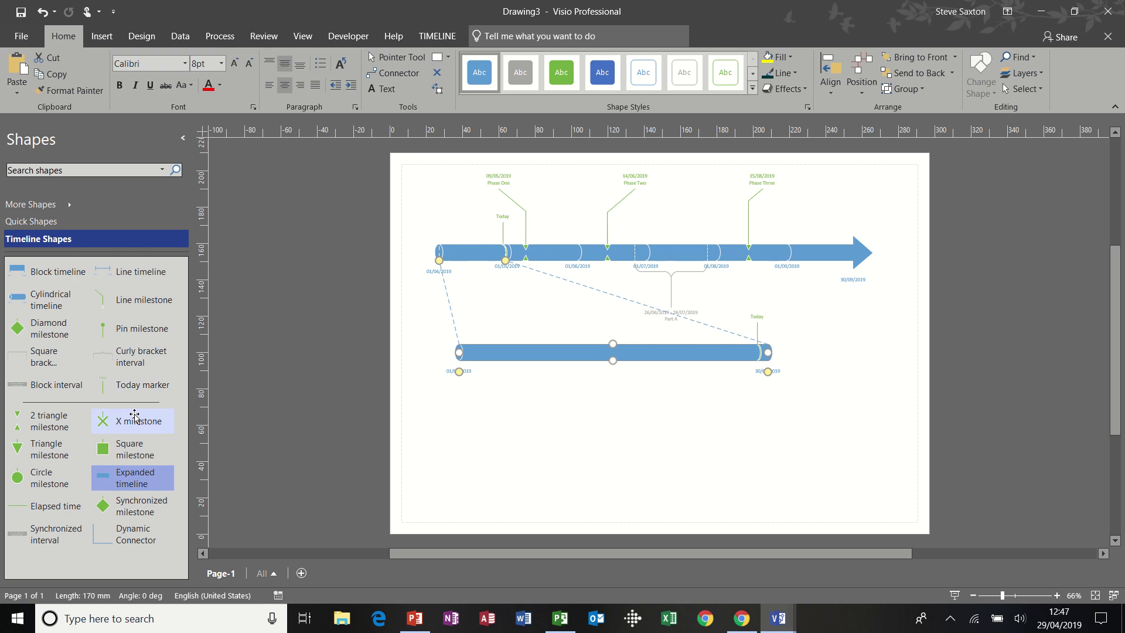
left_click_drag(51, 420, 540, 350)
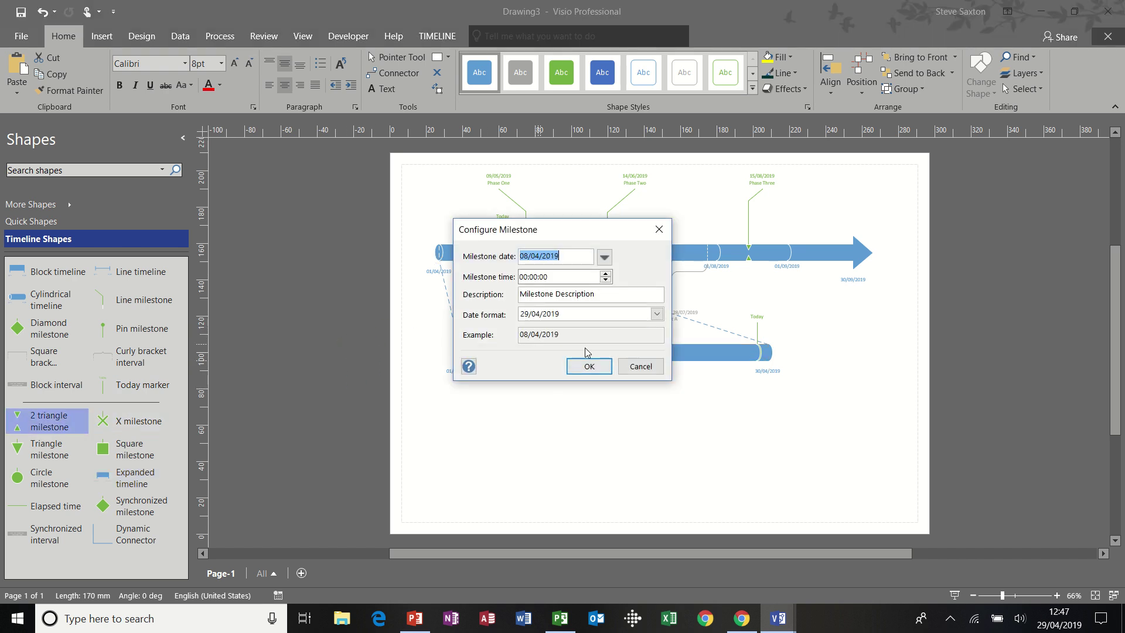
left_click_drag(607, 293, 521, 294)
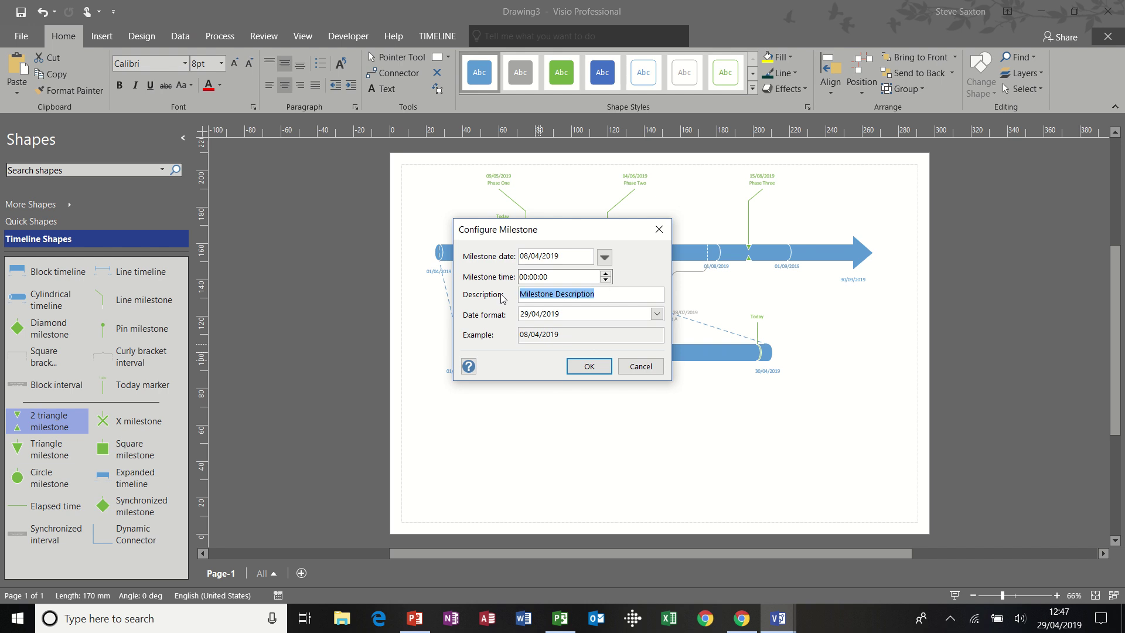
type("Test")
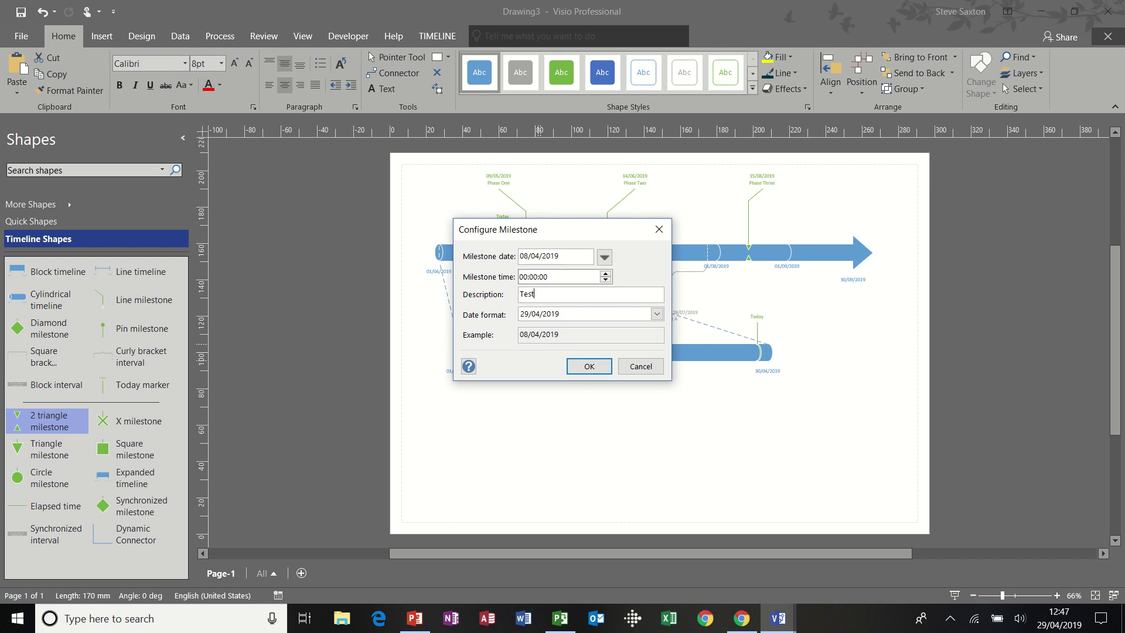
left_click(581, 366)
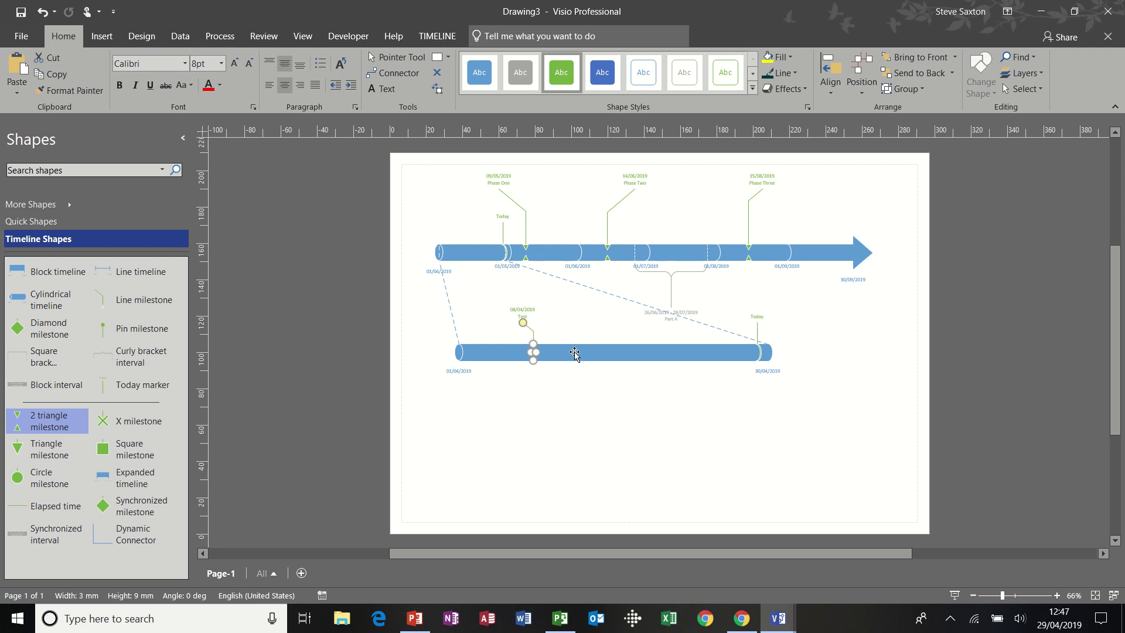
left_click(549, 388)
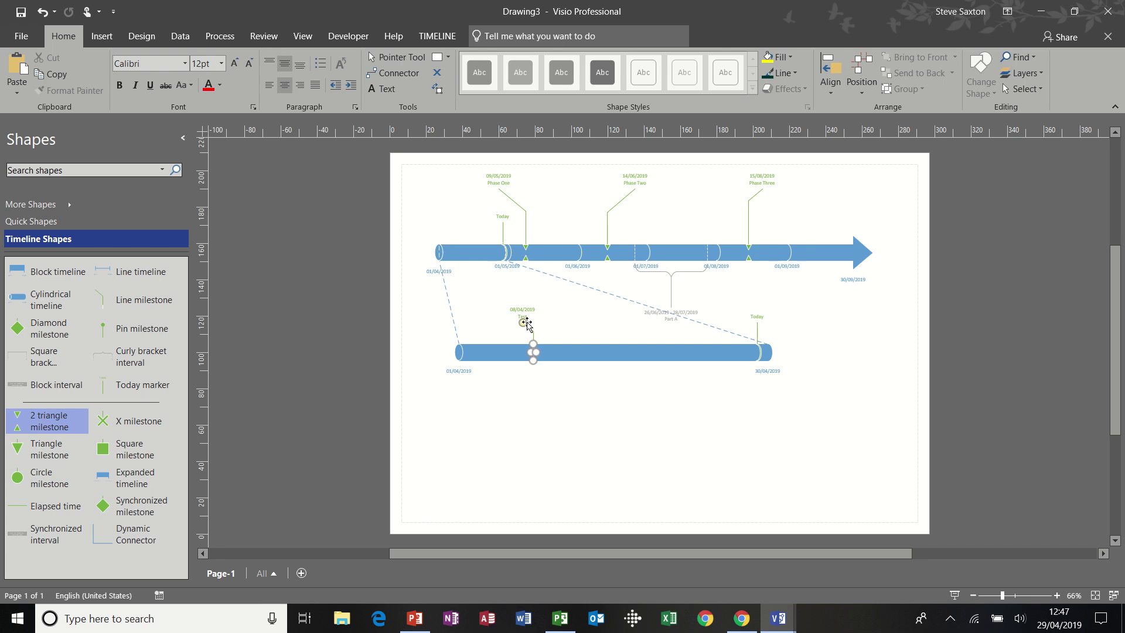
left_click(526, 322)
key("Delete")
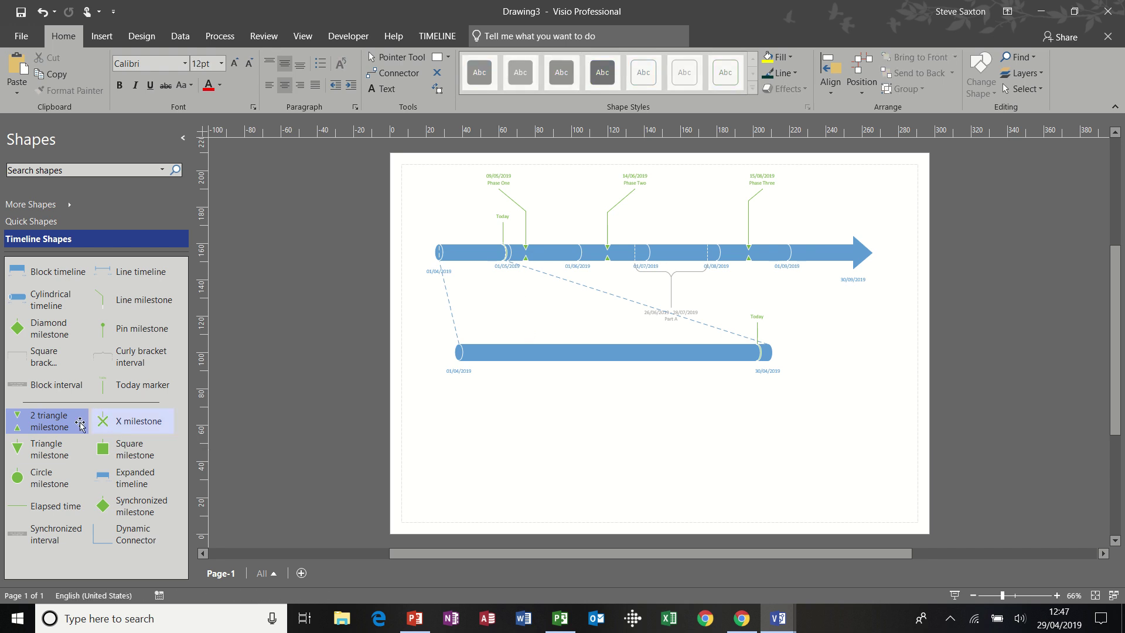
Step: Add a 'Test' milestone dated 13/04/2019, mirrored on both the main and April timelines
left_click_drag(57, 422, 579, 263)
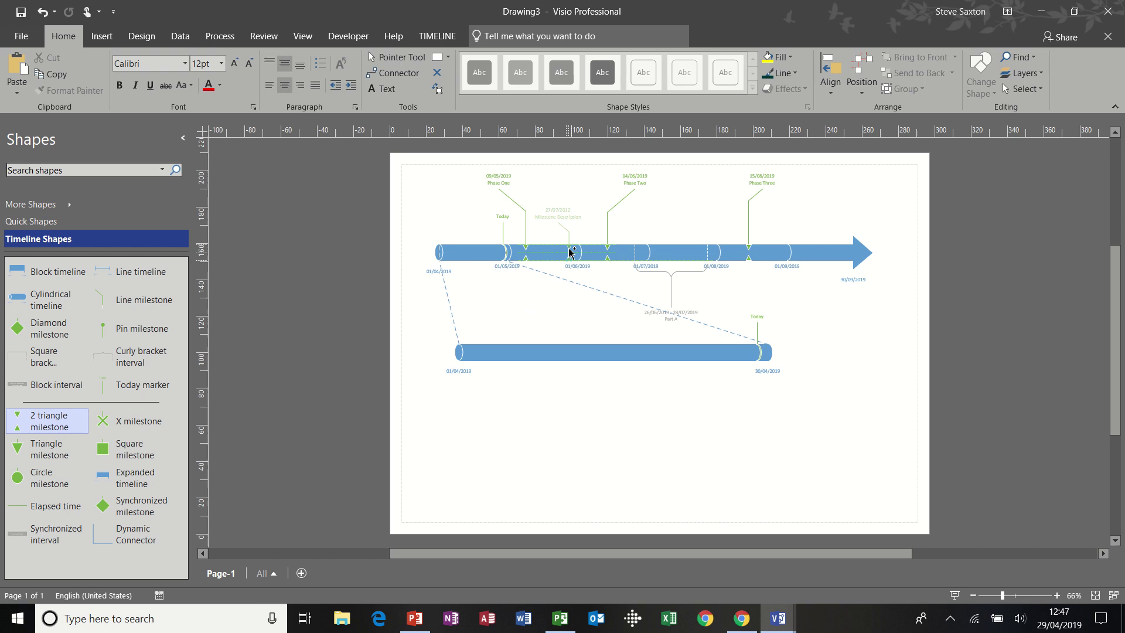
left_click_drag(571, 253, 479, 255)
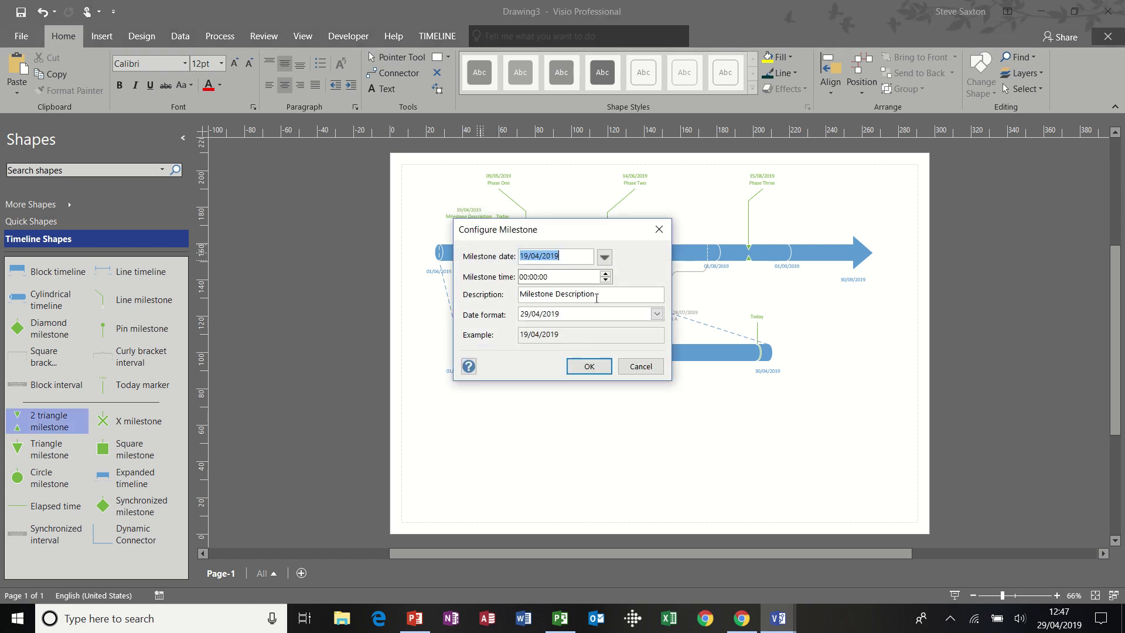
left_click_drag(597, 294, 480, 293)
type("Test")
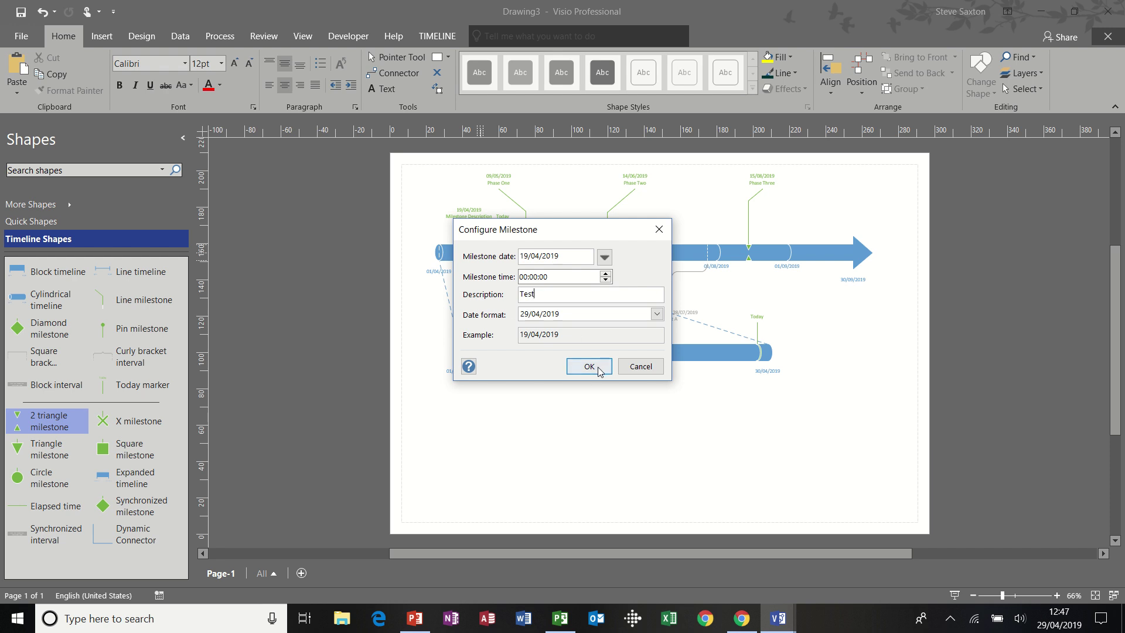
left_click(589, 367)
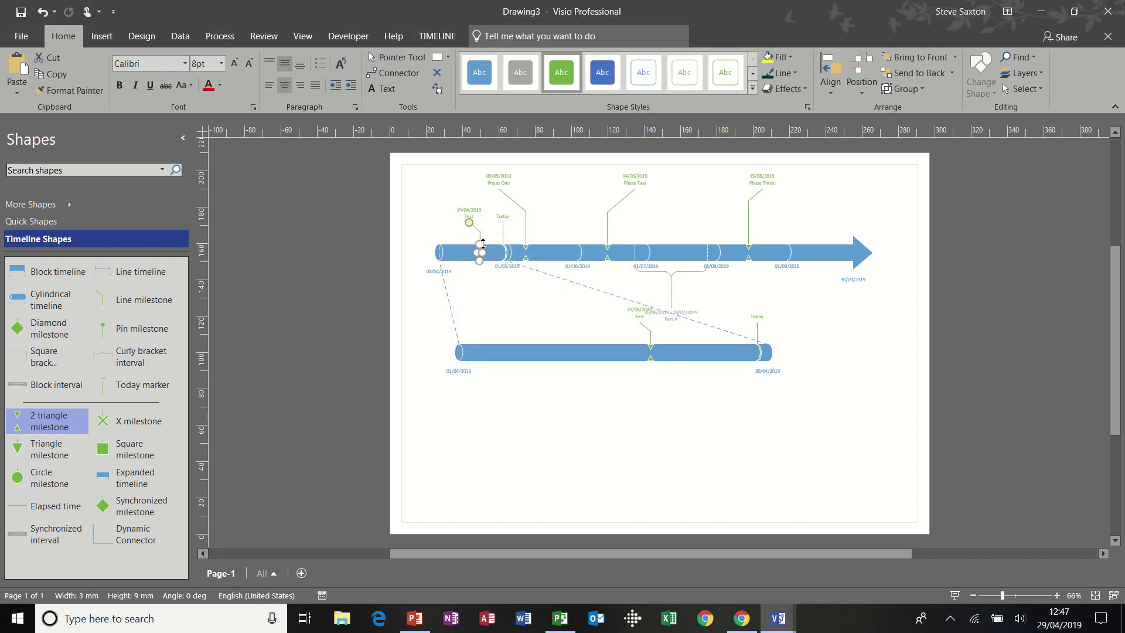
left_click(452, 229)
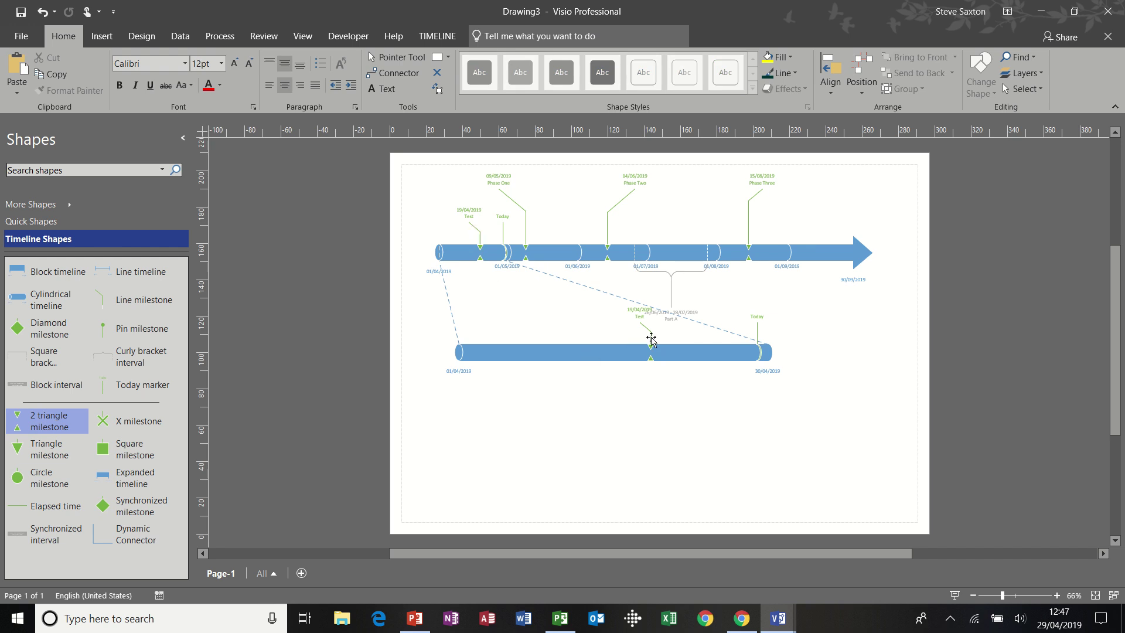
left_click_drag(650, 338, 585, 336)
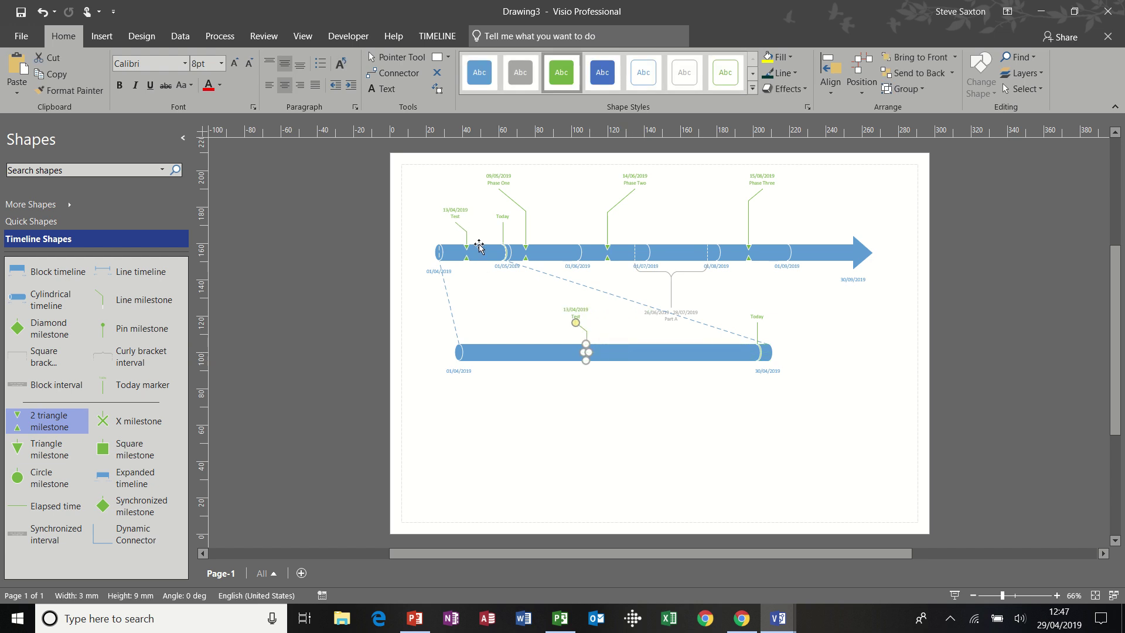
left_click(545, 402)
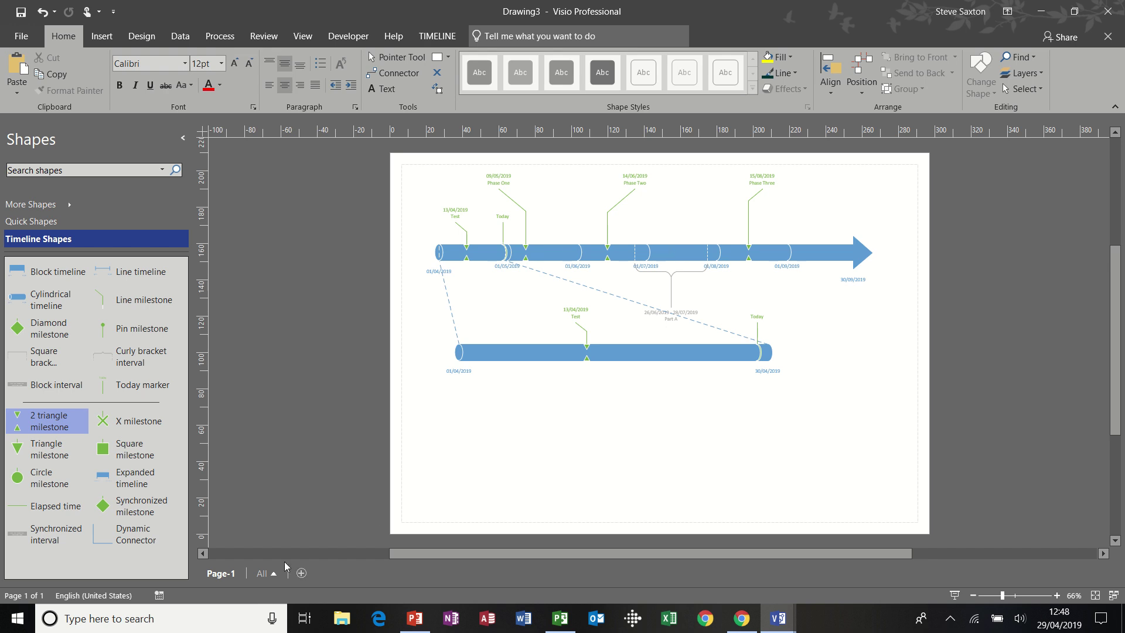
Step: Insert a blank Page-2 after Page-1
left_click(298, 574)
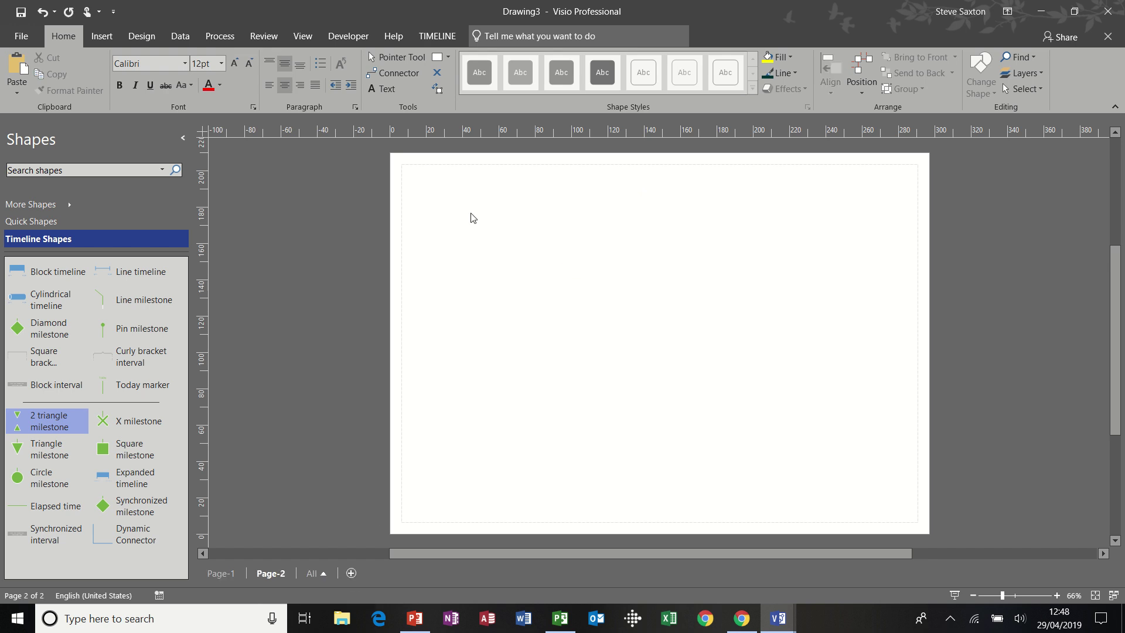
Step: Start a timeline import from Import Data, choosing Build a wooden house.mpp as the source
left_click(433, 36)
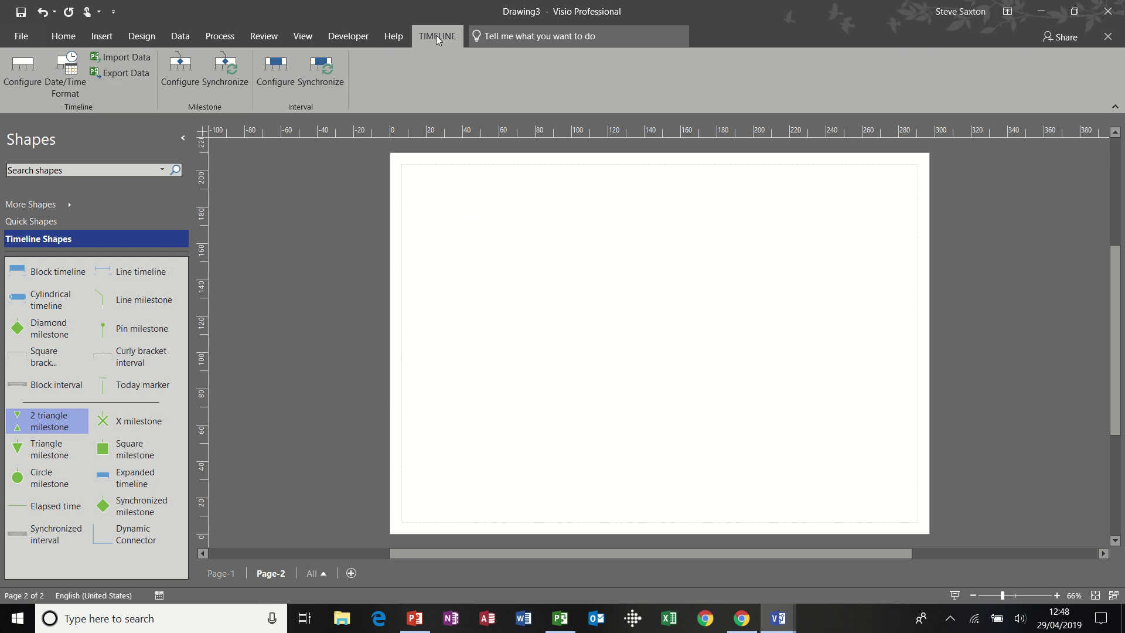
left_click(111, 57)
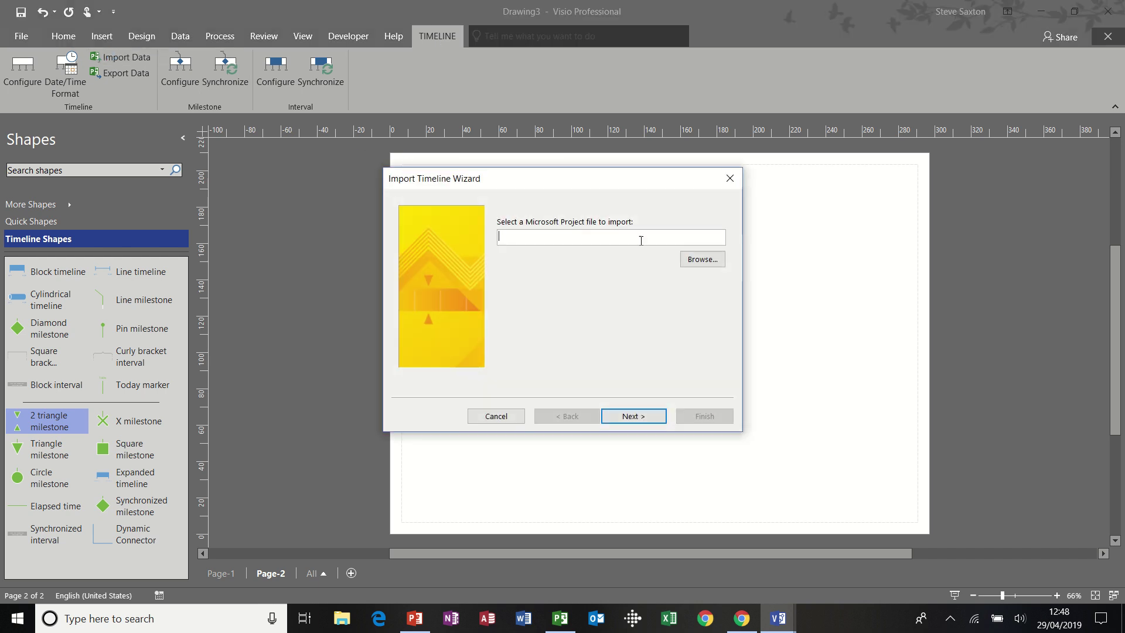
left_click(693, 262)
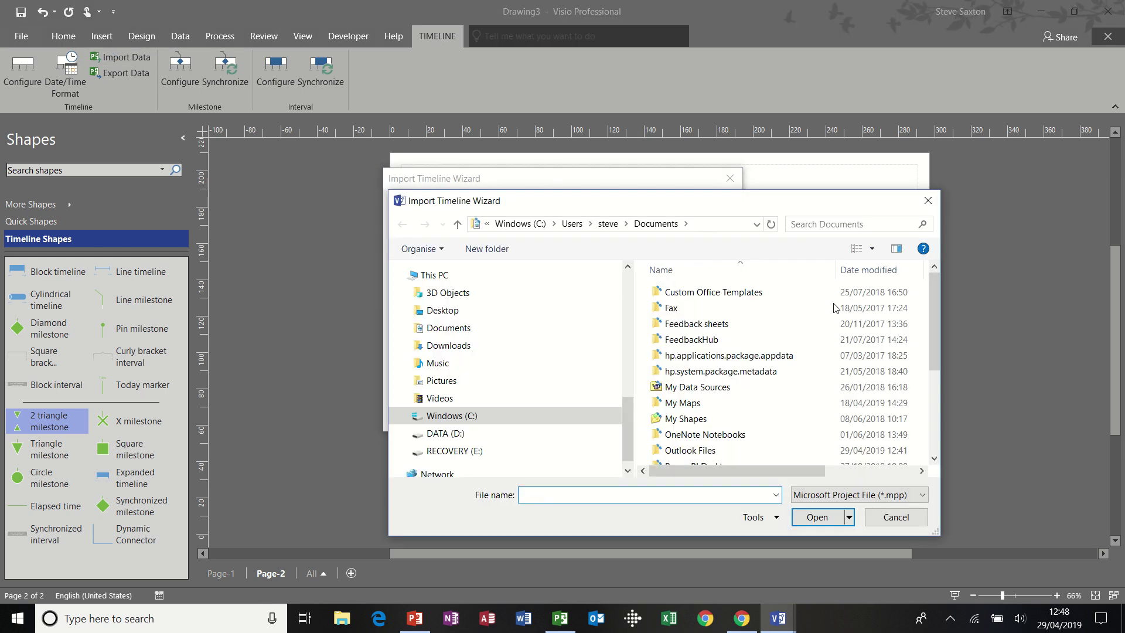
left_click_drag(934, 308, 932, 387)
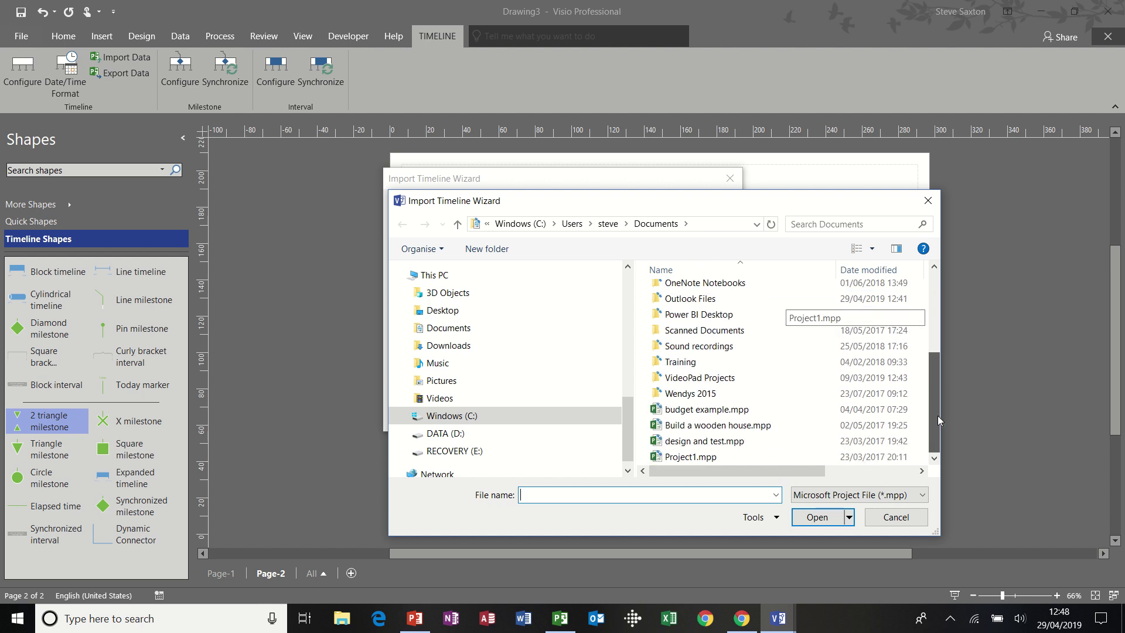
double_click(728, 431)
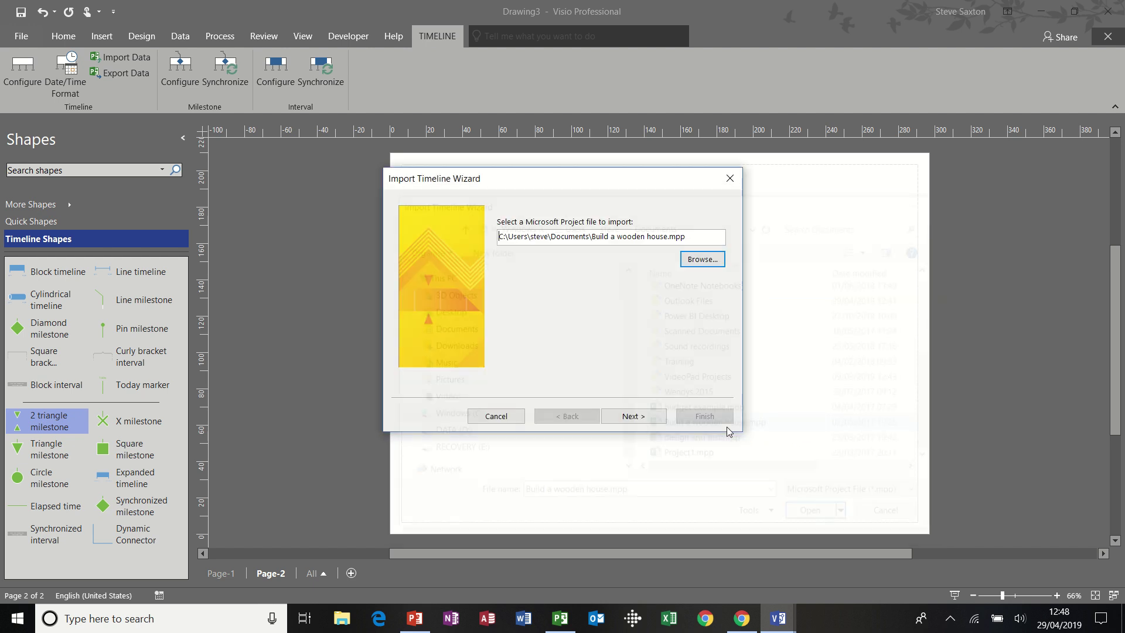
Step: Import all task types as a block timeline with diamond milestones and curly-bracket intervals
left_click(633, 417)
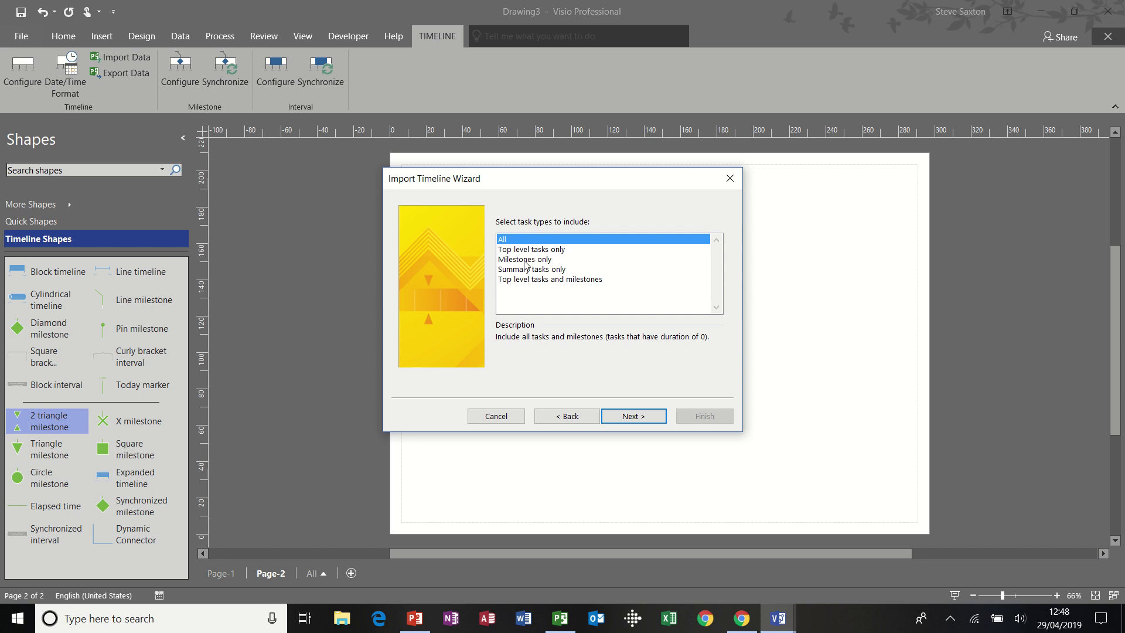
left_click(638, 417)
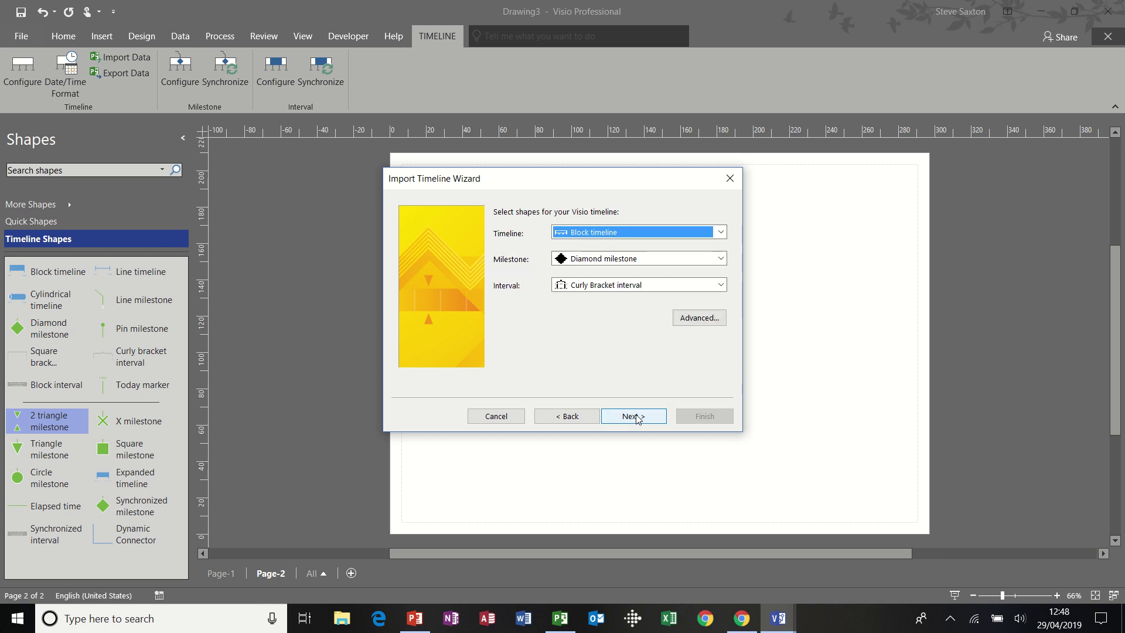
left_click(638, 417)
left_click(698, 414)
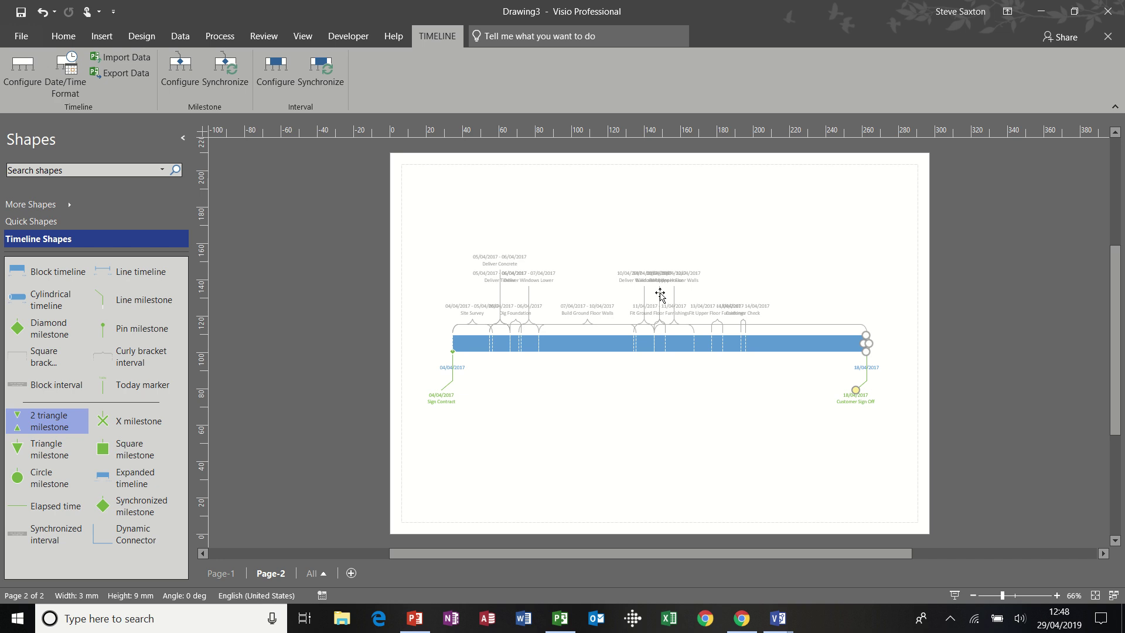
Step: Drop the summary bracket below the timeline and spread the Build Upper Floor Walls and Deliver Windows Upper labels
left_click(658, 337)
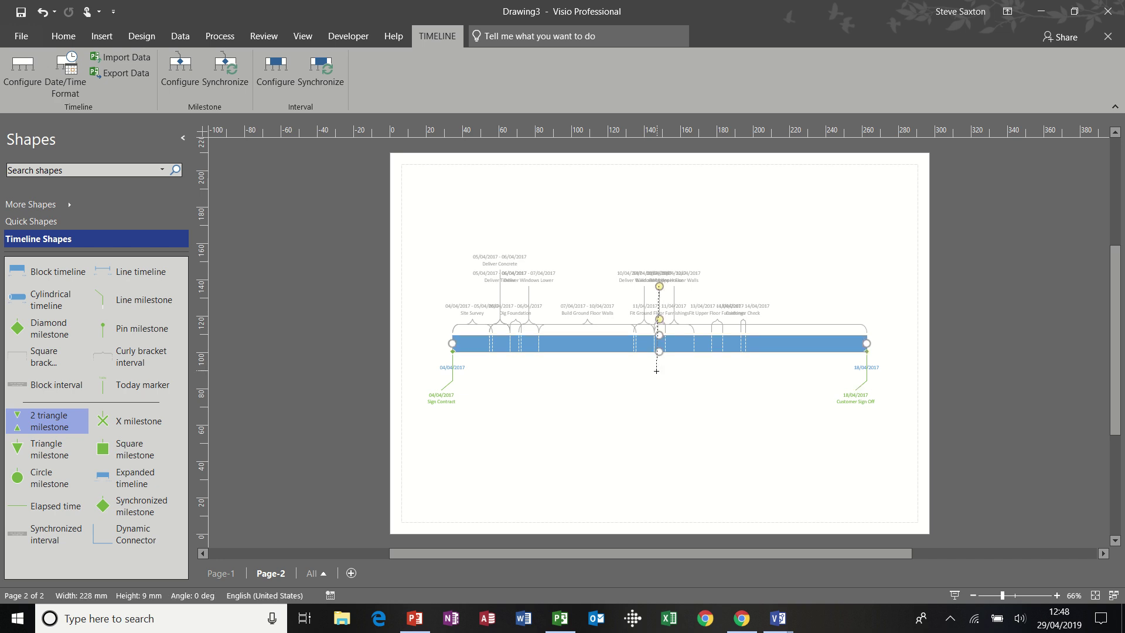
left_click_drag(656, 371, 660, 392)
left_click(674, 292)
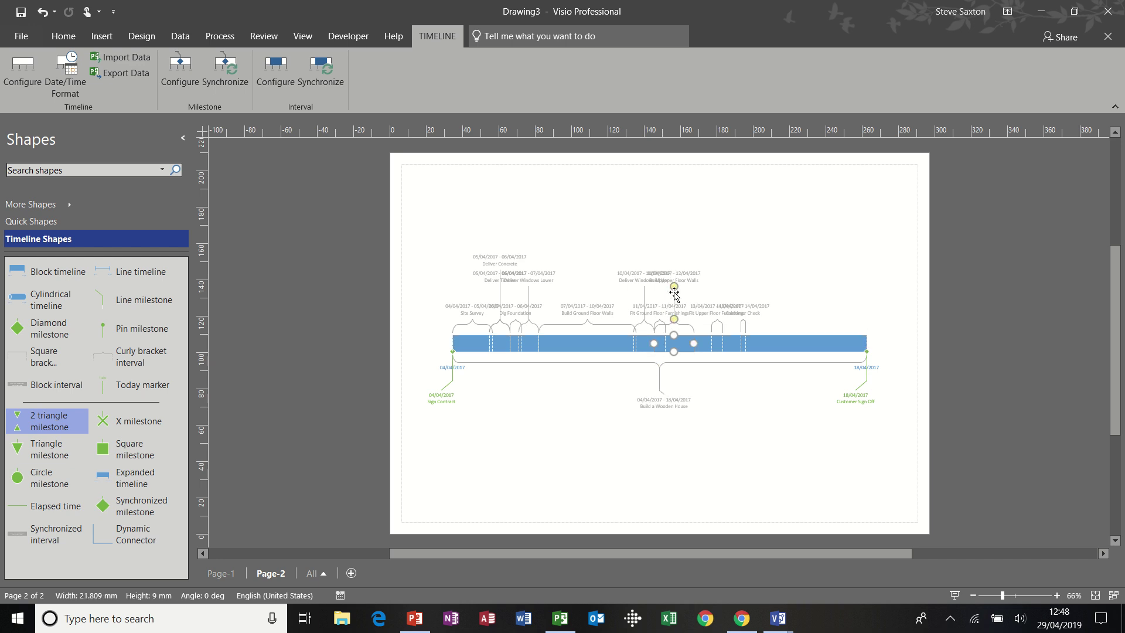
left_click_drag(673, 291, 739, 207)
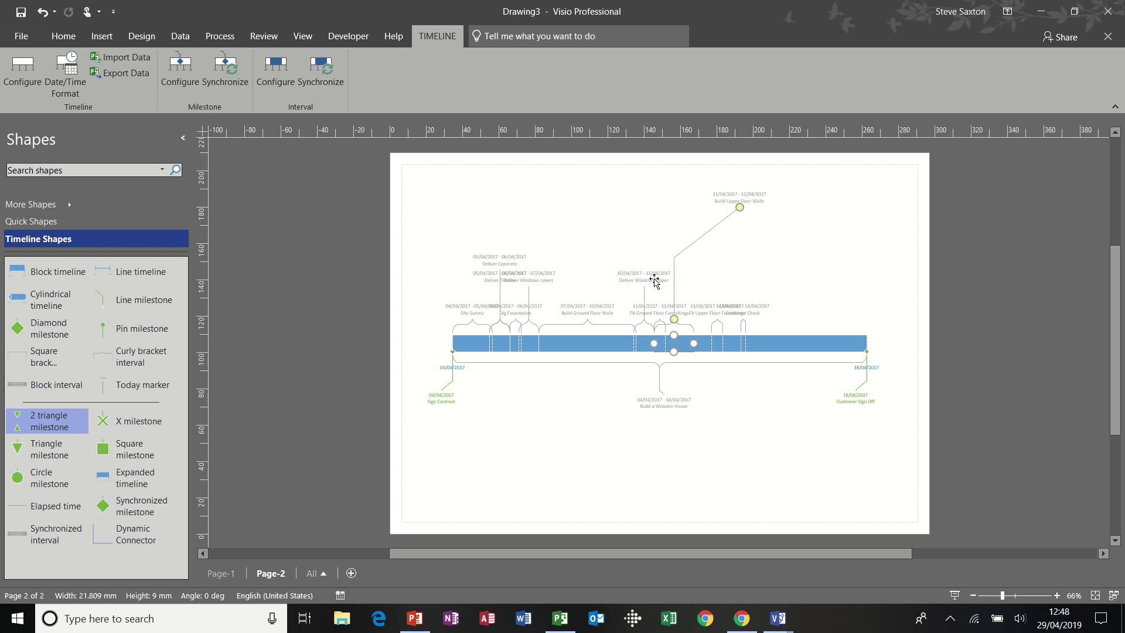
left_click(644, 296)
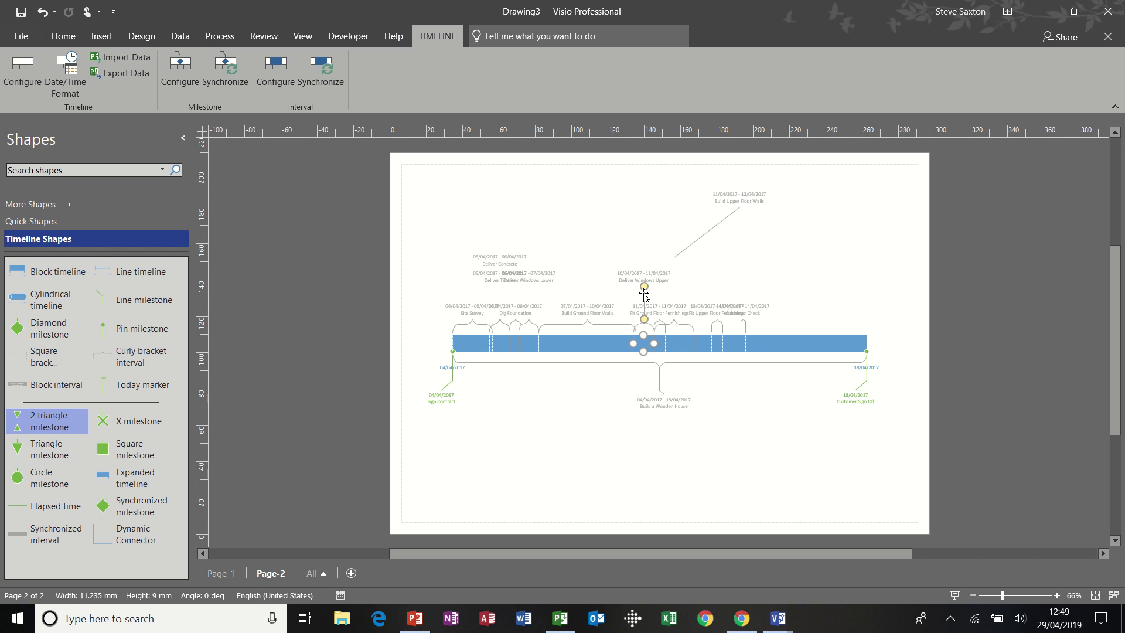
left_click_drag(643, 296, 594, 234)
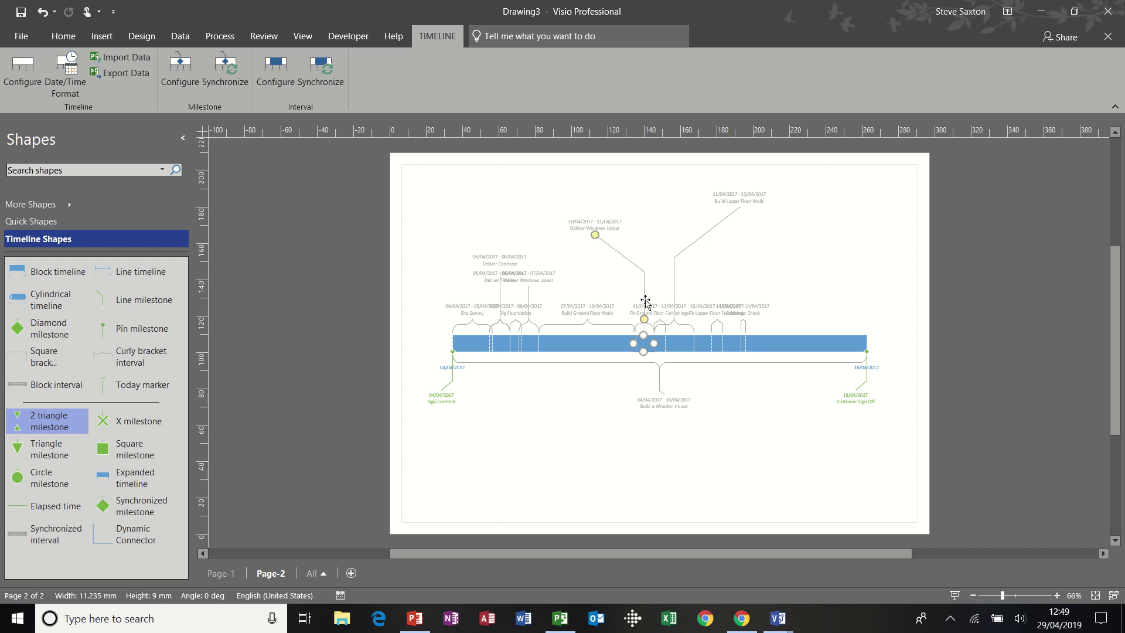
Step: Raise the Fit Ground Floor Furnishings, Customer Check and Fit Upper Floor Furnishings labels apart
left_click(659, 319)
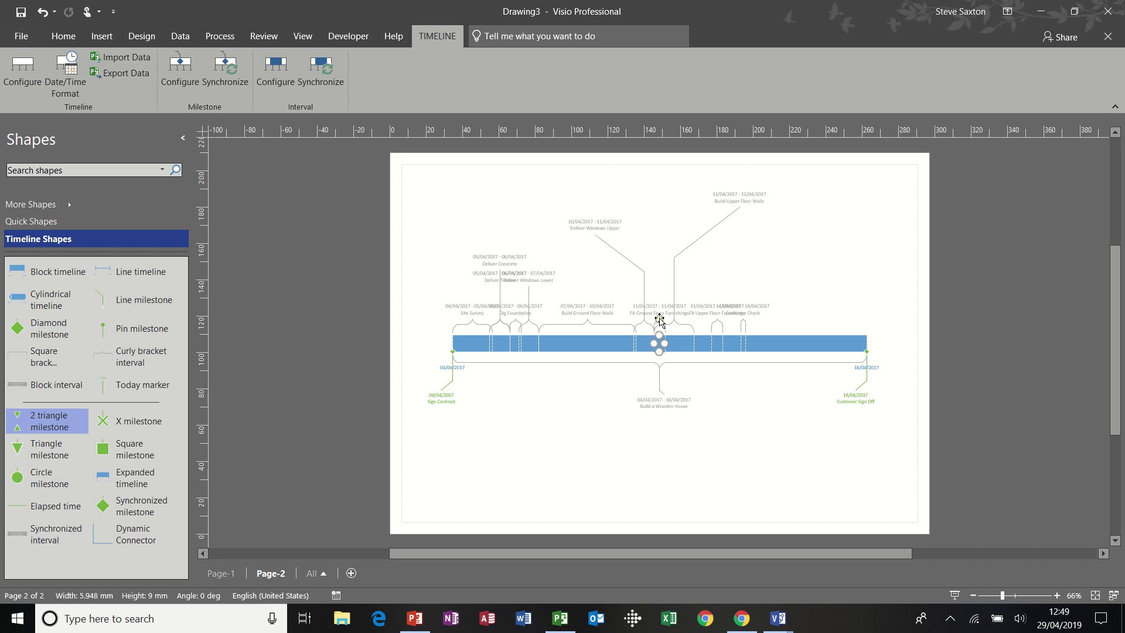
left_click(657, 296)
left_click(659, 321)
left_click_drag(661, 249, 660, 248)
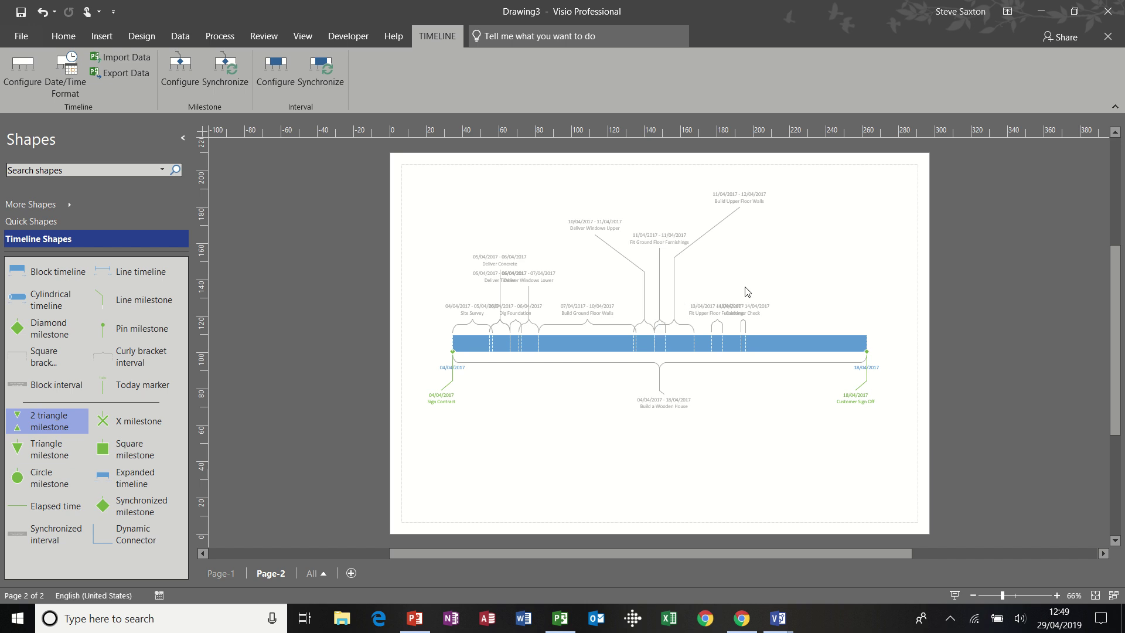
left_click(750, 309)
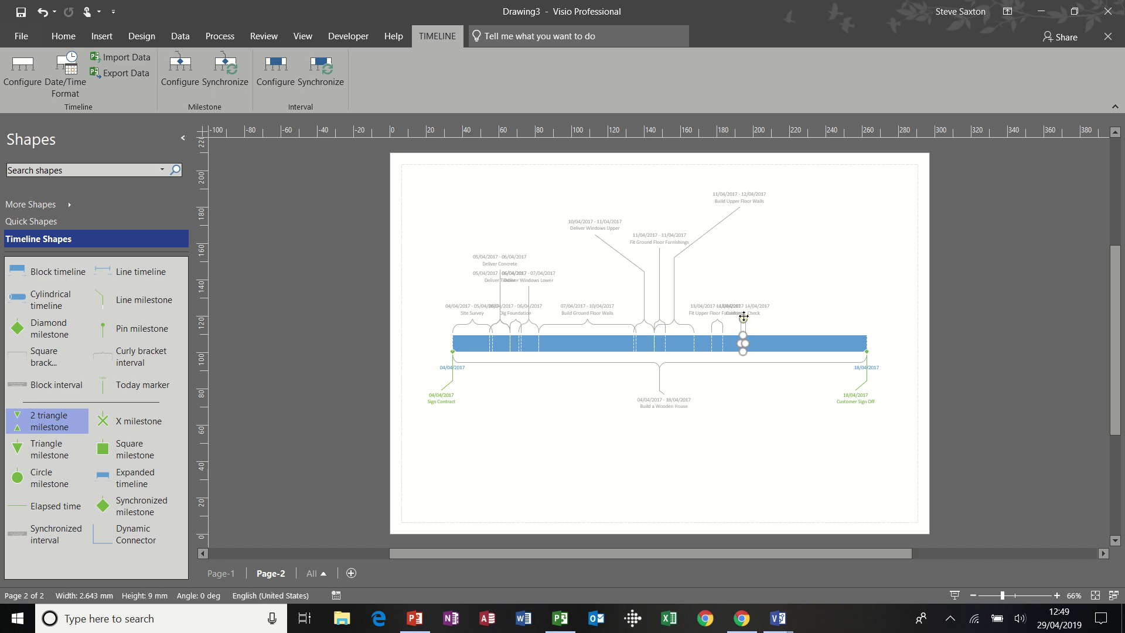
left_click_drag(804, 263, 804, 263)
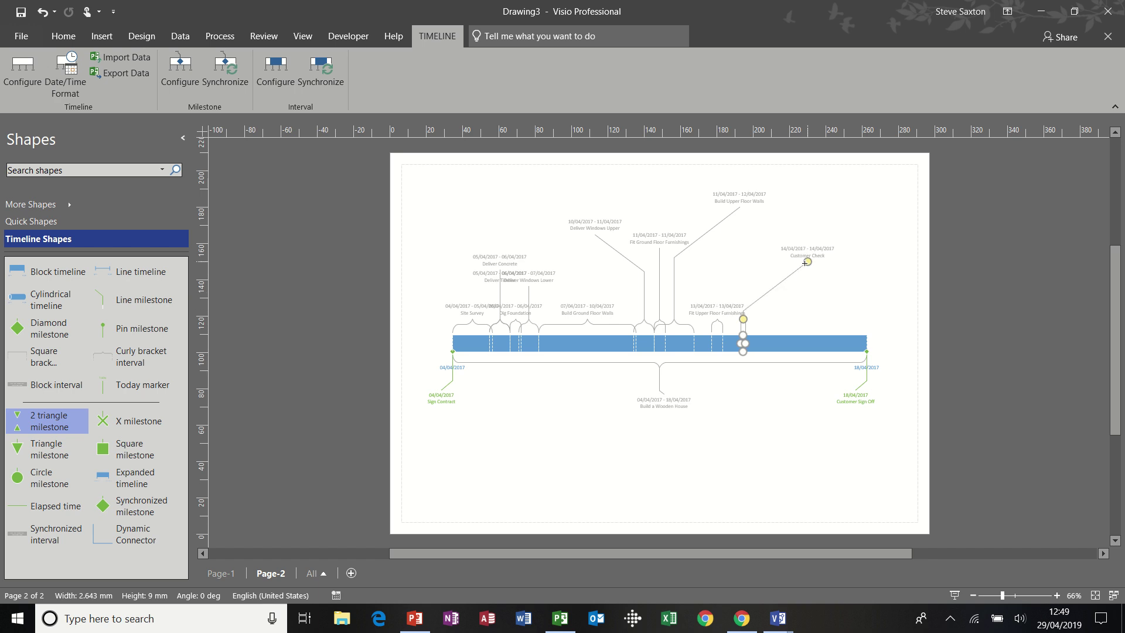
left_click(717, 321)
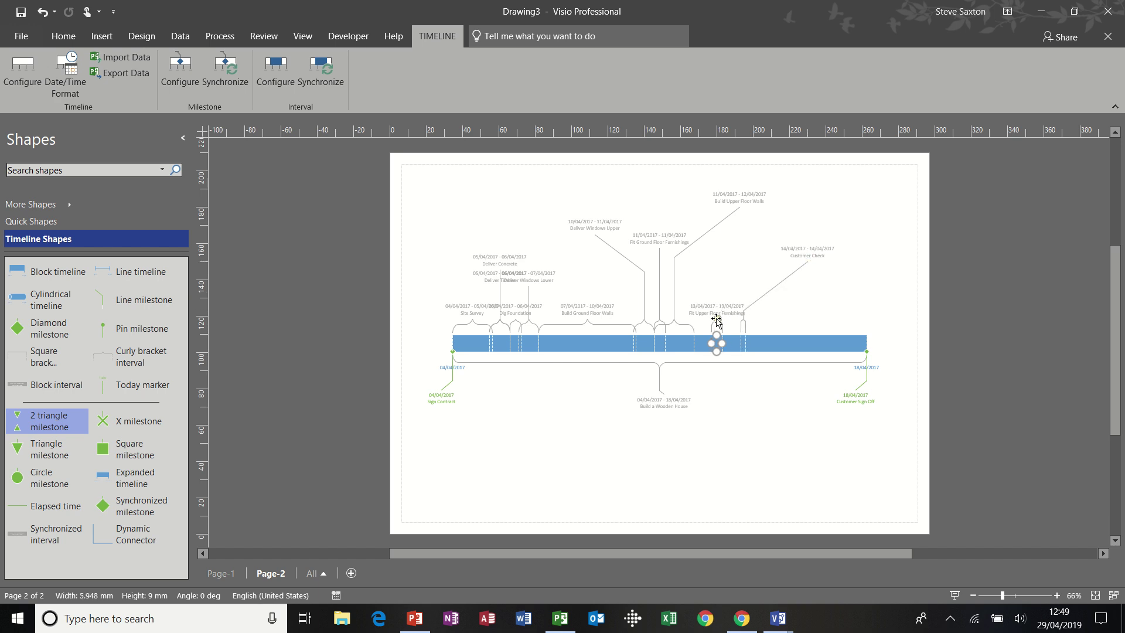
left_click_drag(717, 318, 717, 271)
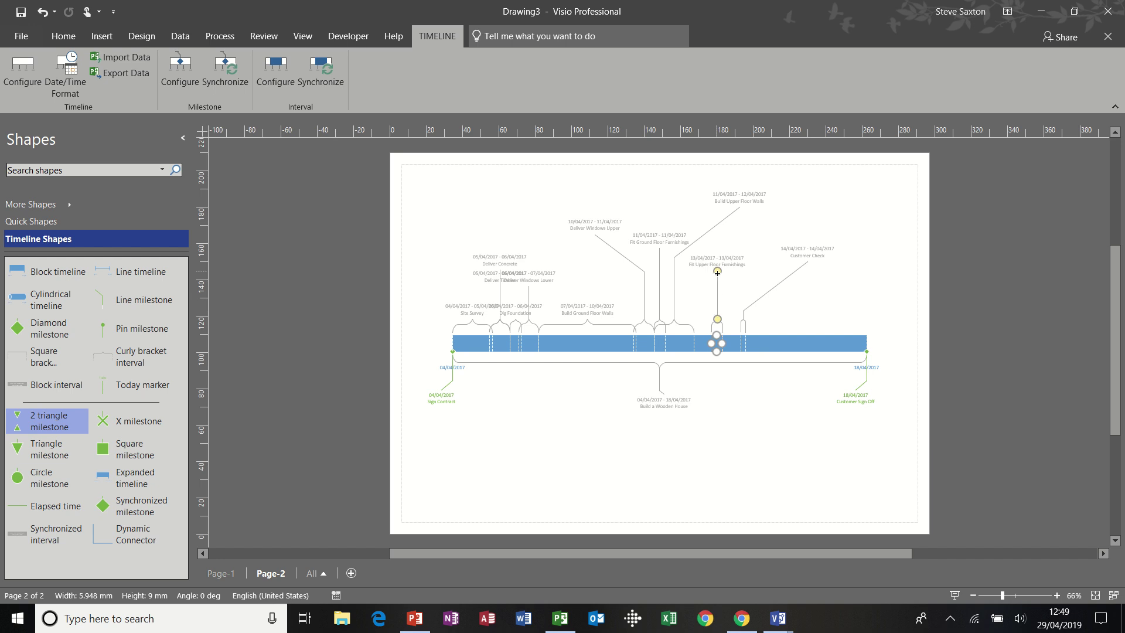
Step: Move the Deliver Windows Lower and Deliver Timber labels below the timeline, undoing a mis-drag
left_click(528, 286)
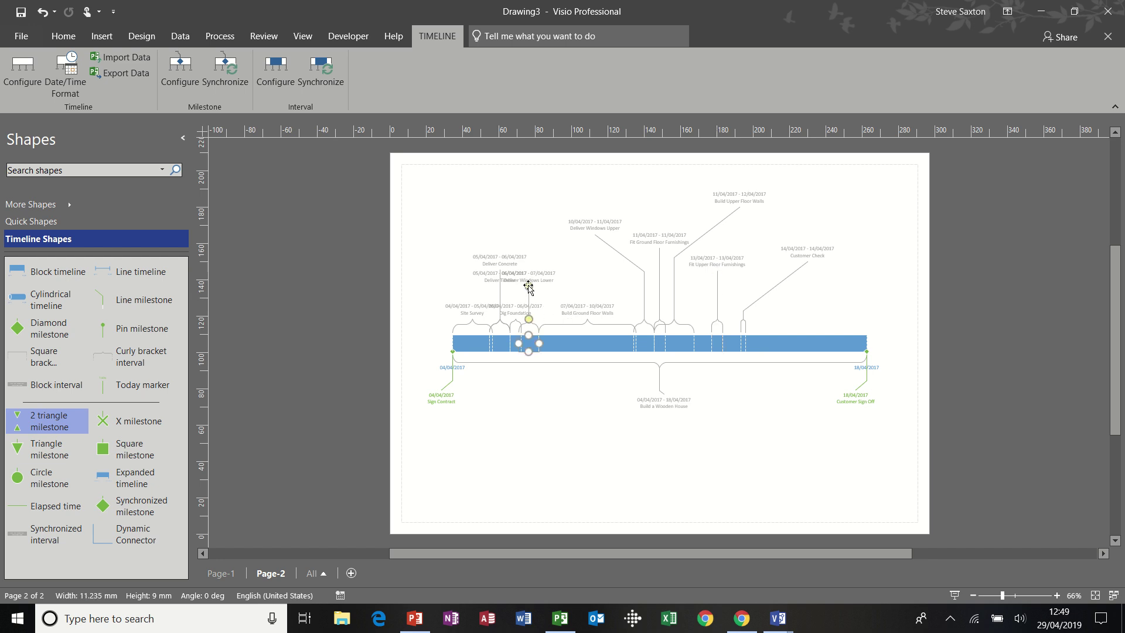
mouse_move(528, 287)
left_mouse_down()
mouse_move(532, 392)
mouse_move(530, 296)
mouse_move(543, 293)
left_mouse_up()
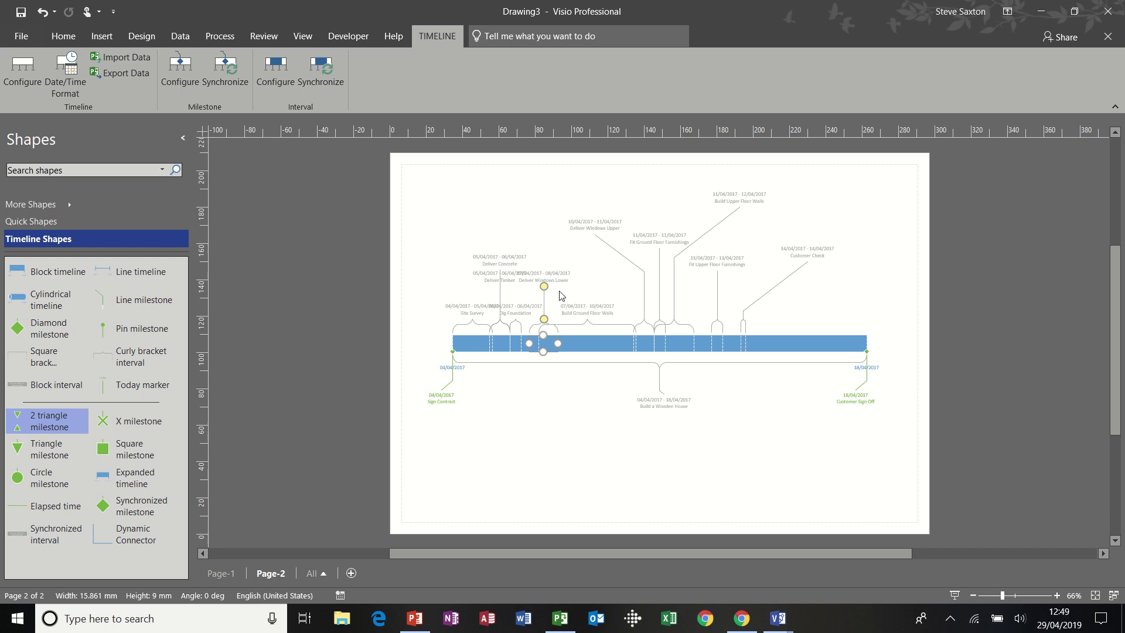
key("ctrl+z")
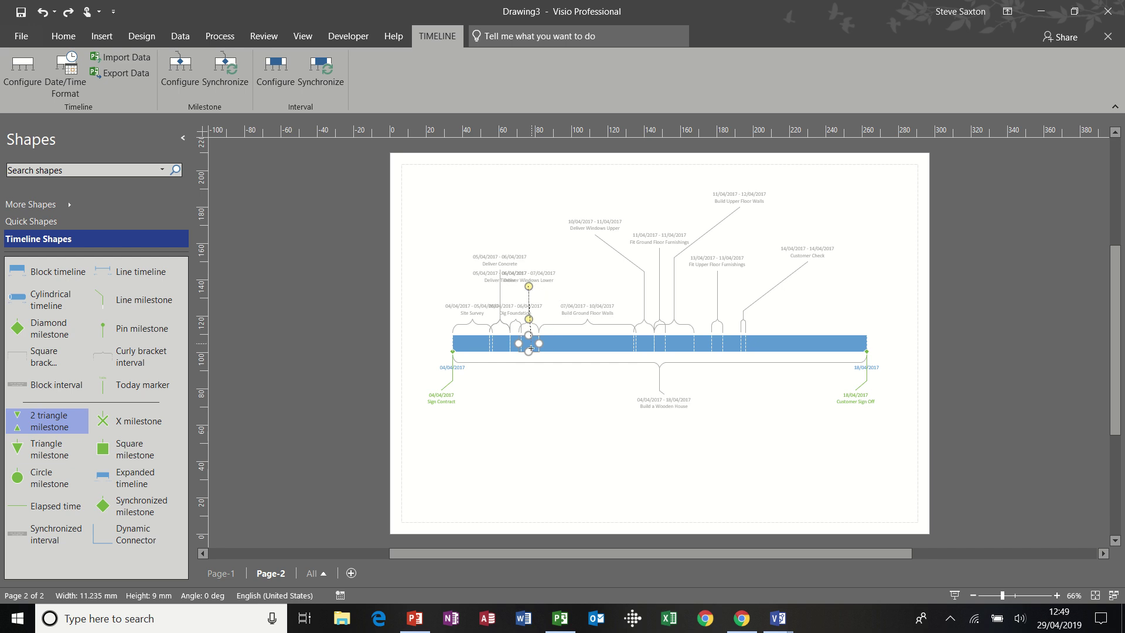
left_click_drag(530, 349, 531, 409)
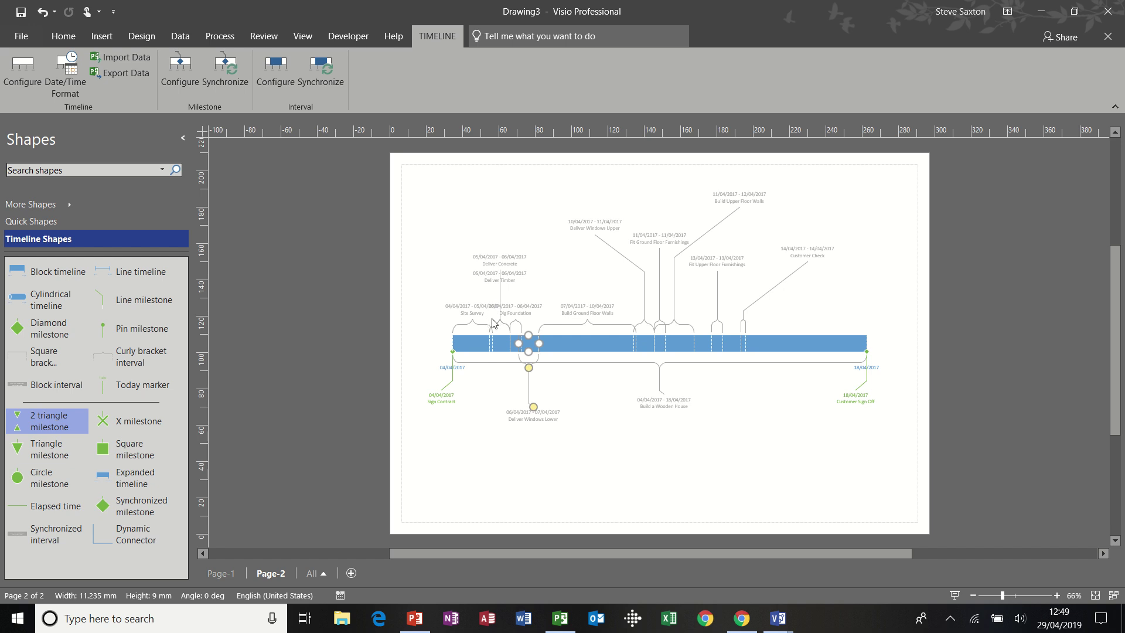
left_click(500, 300)
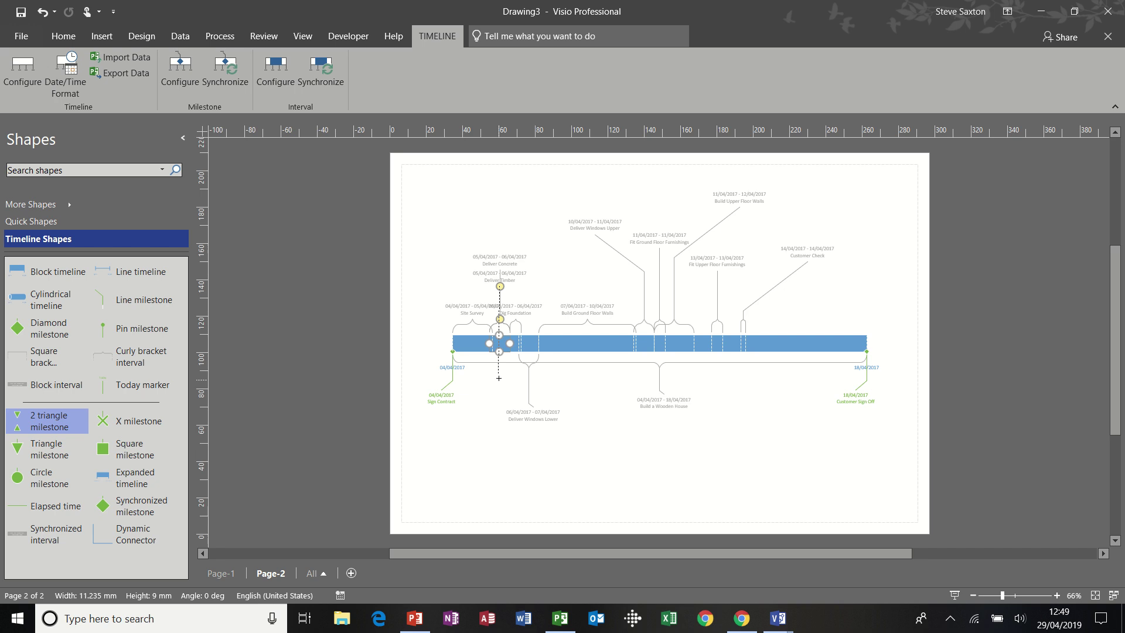
left_click_drag(499, 378, 500, 379)
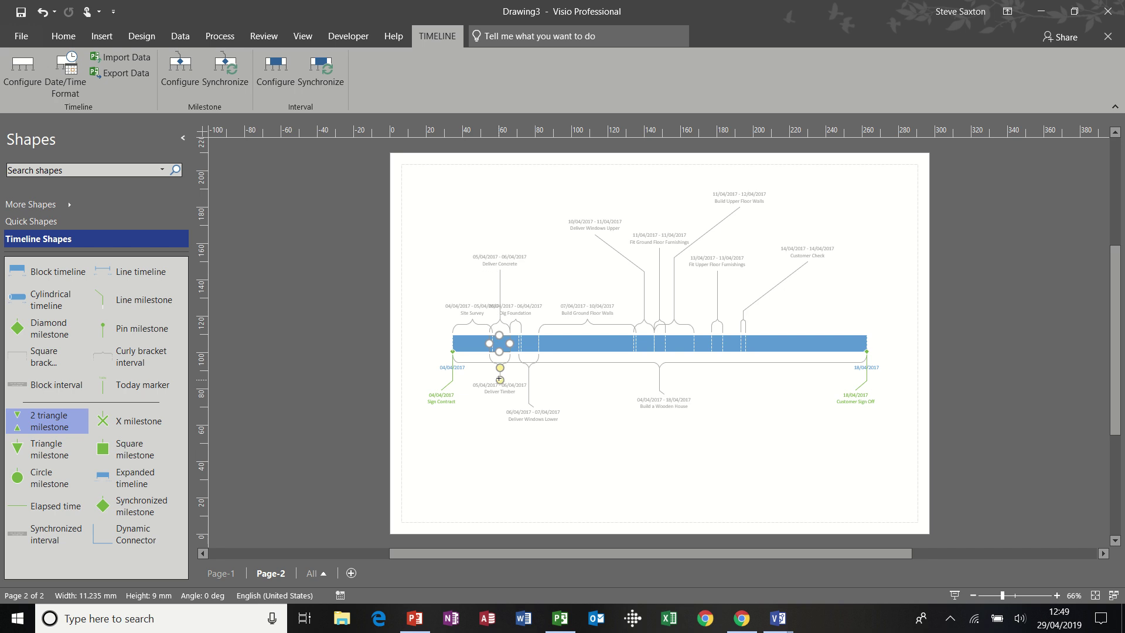
Step: Raise the Dig Foundation label up-right and the Site Survey label up-left
left_click(517, 322)
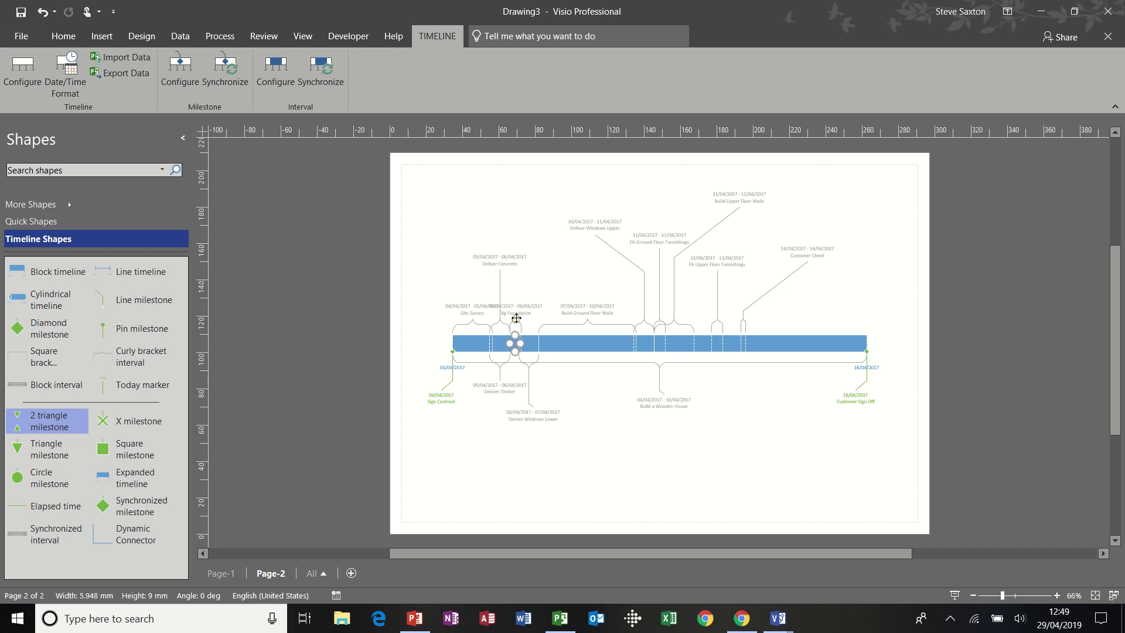
left_click_drag(516, 318, 548, 264)
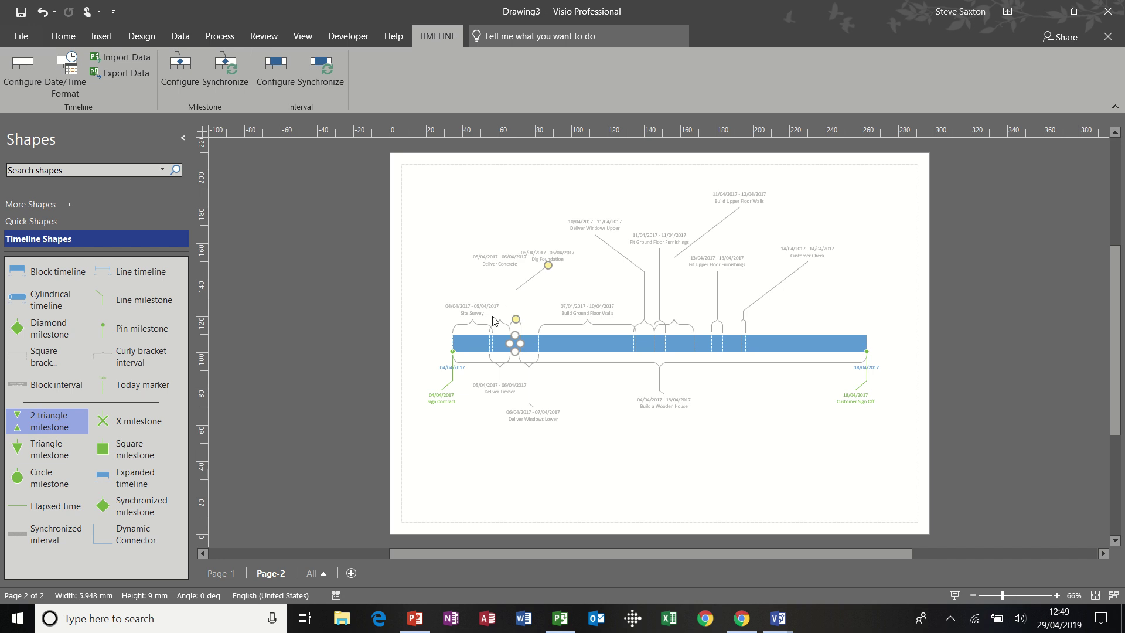
left_click(472, 321)
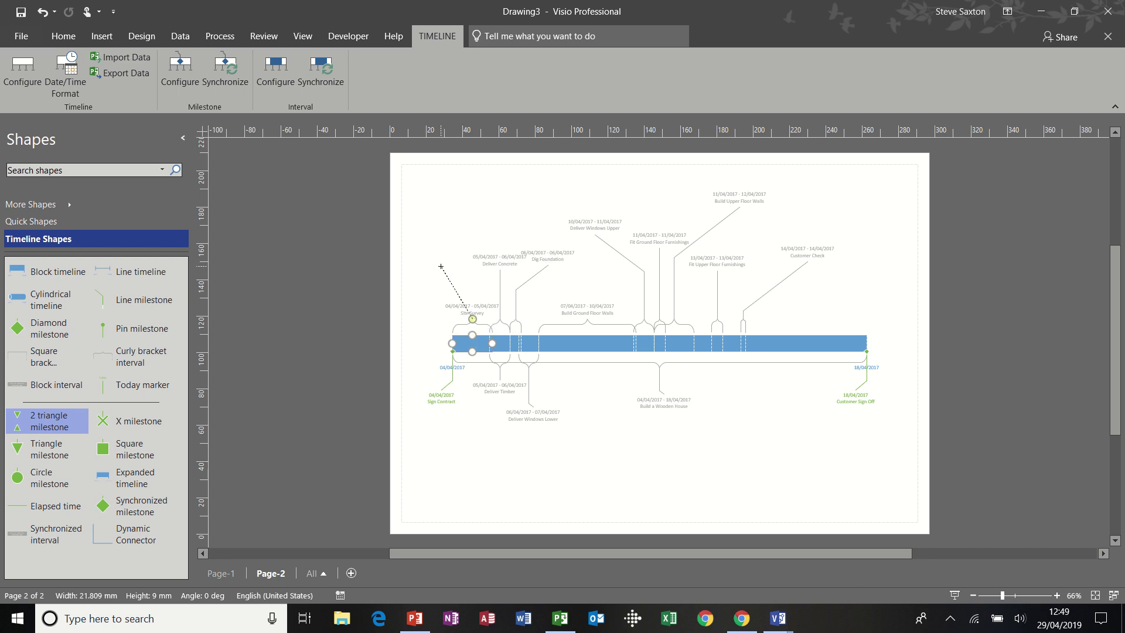
left_click_drag(441, 266, 441, 266)
left_click(608, 417)
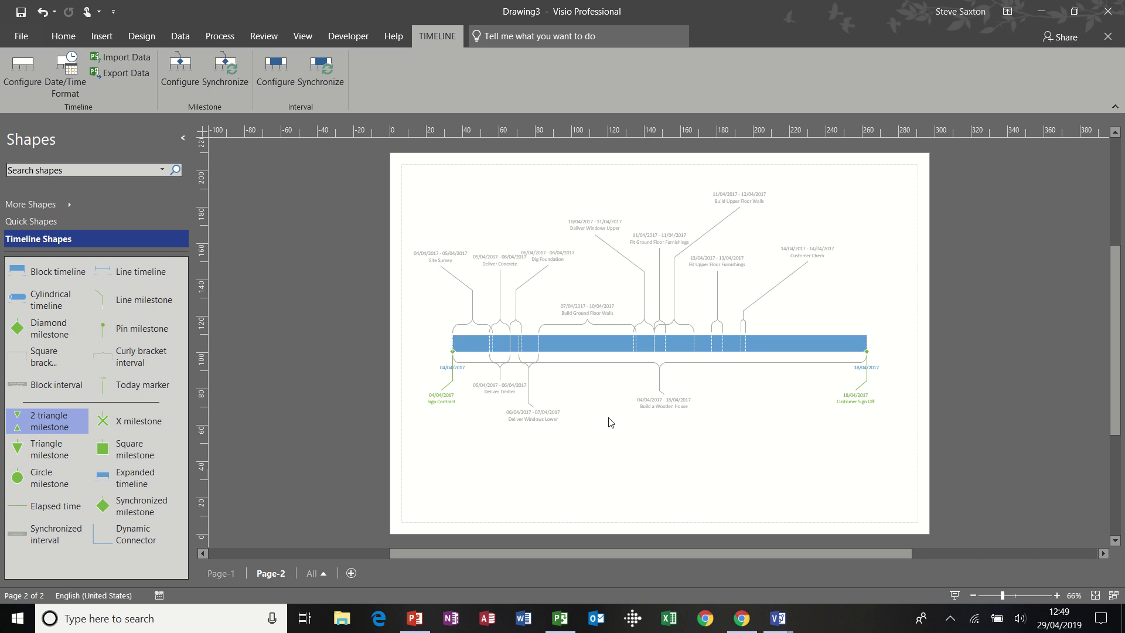
Step: Set the timeline bar's Arrowhead option to End
right_click(829, 346)
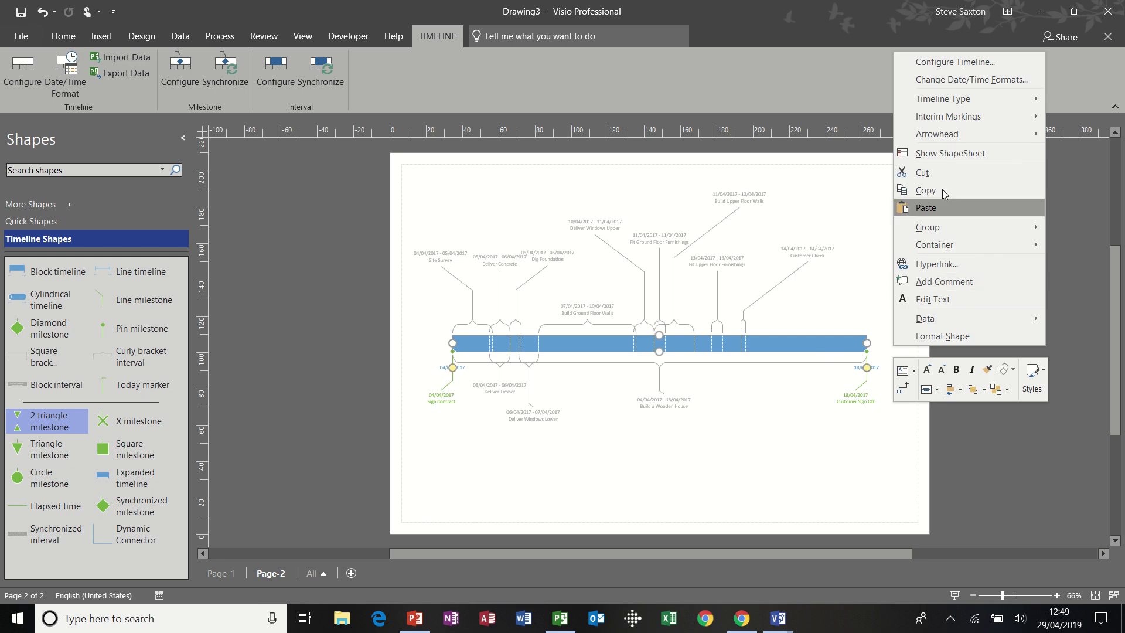
mouse_move(982, 130)
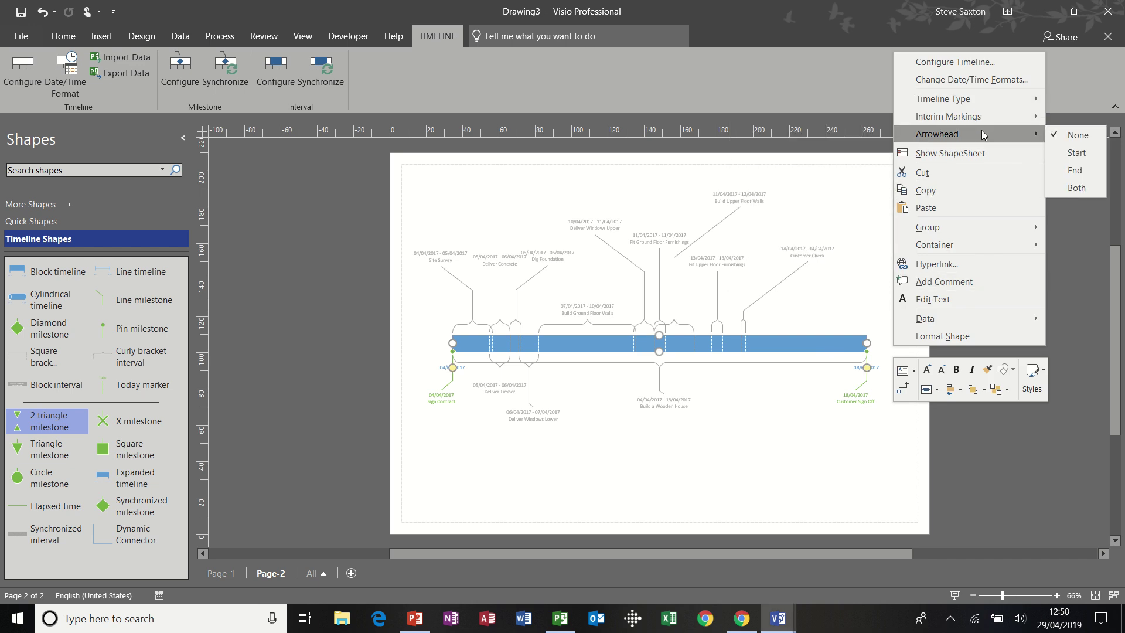
left_click(1074, 171)
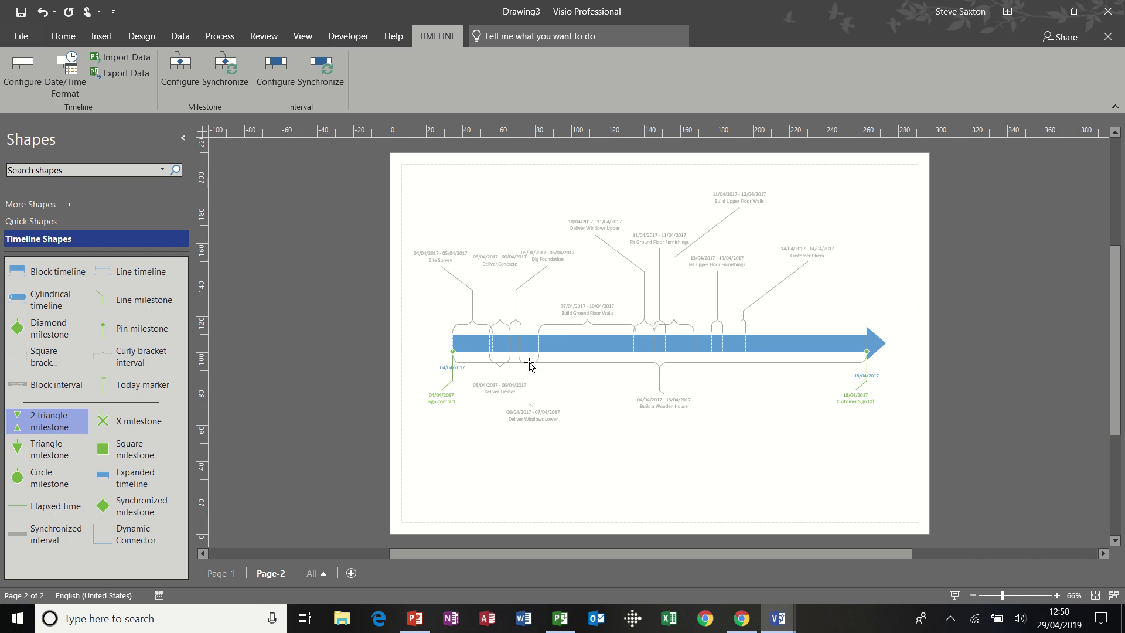
Step: On Page-1, export the top timeline's data including its child timeline markers
left_click(231, 574)
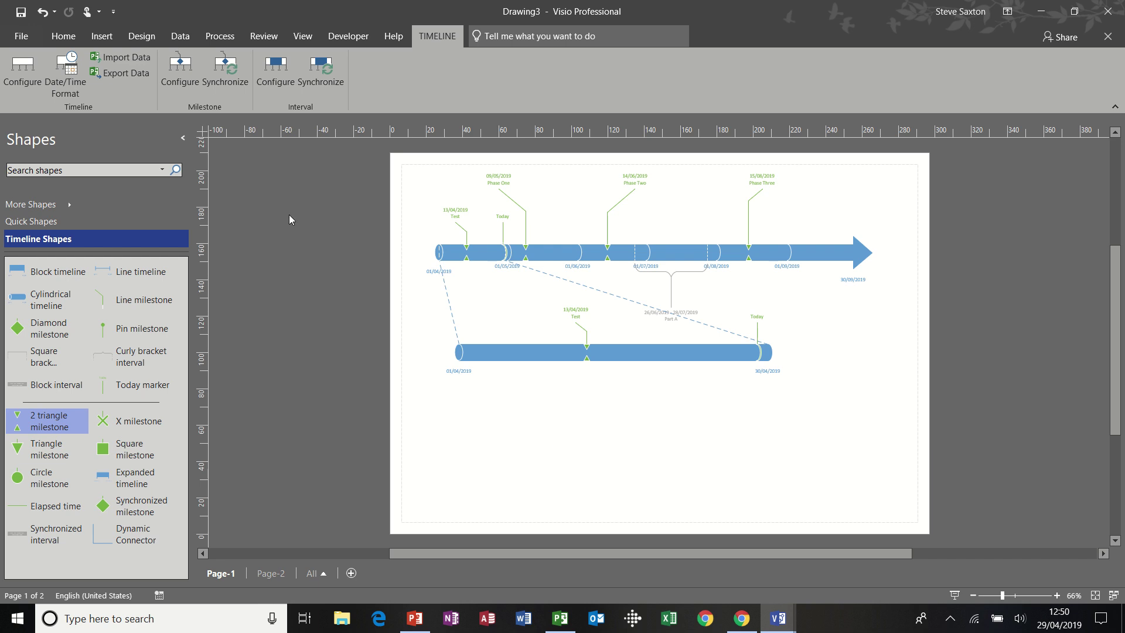
left_click(125, 73)
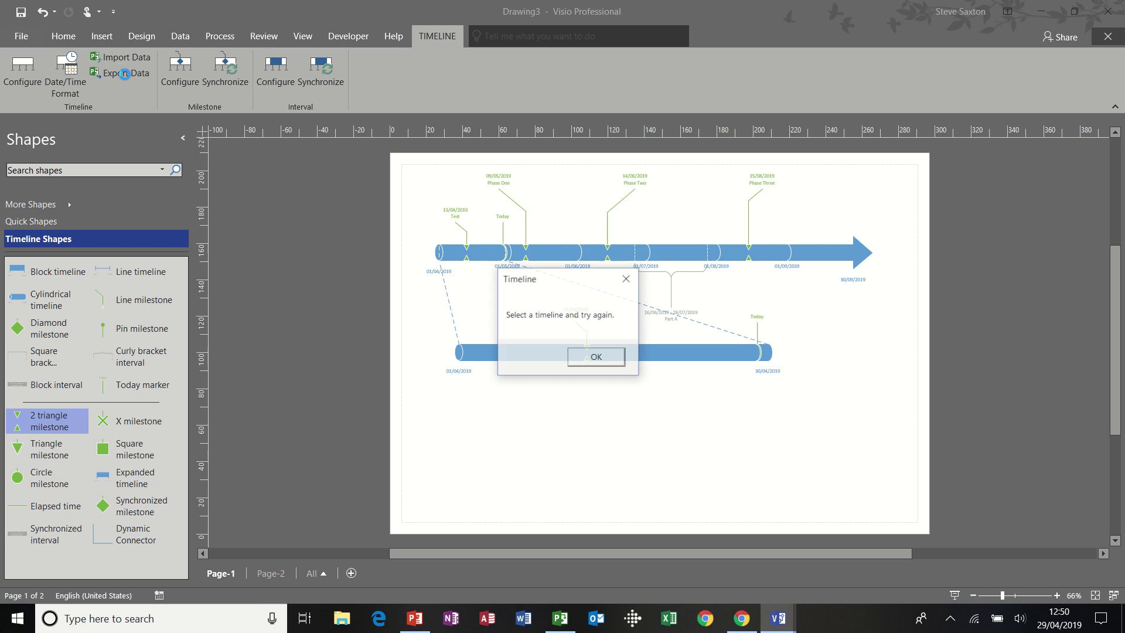
left_click(595, 357)
left_click(538, 253)
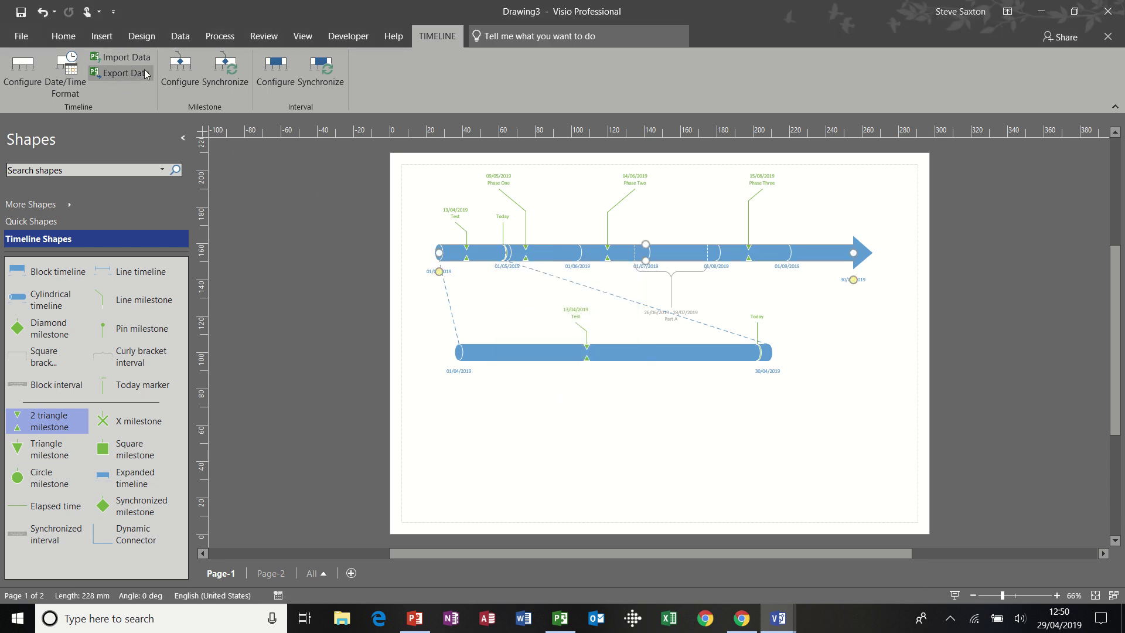
left_click(125, 73)
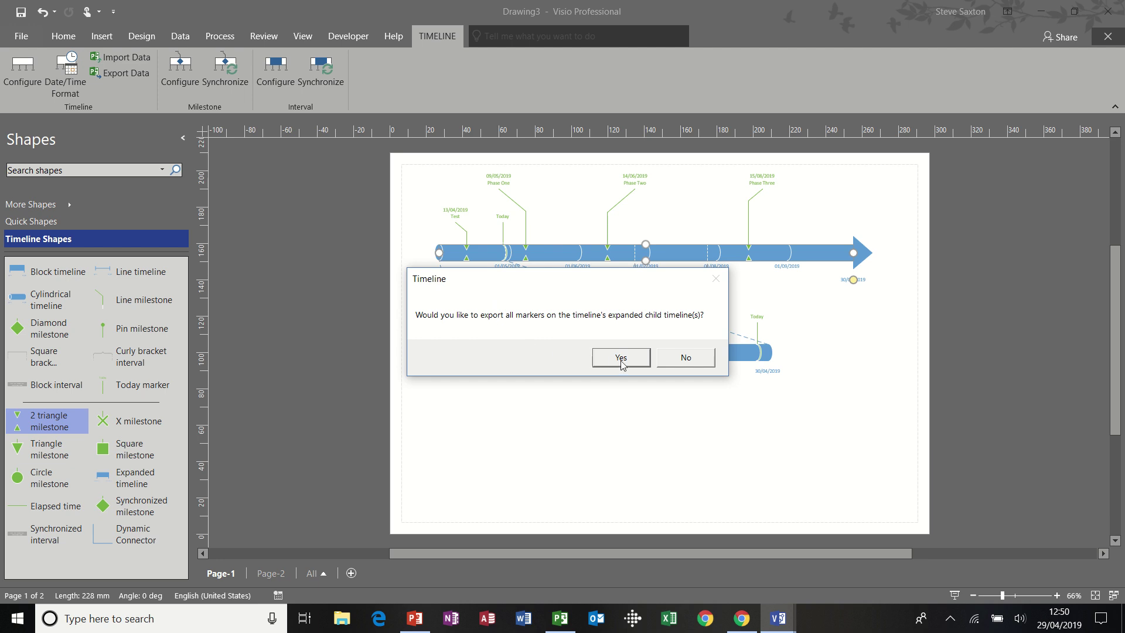
left_click(625, 362)
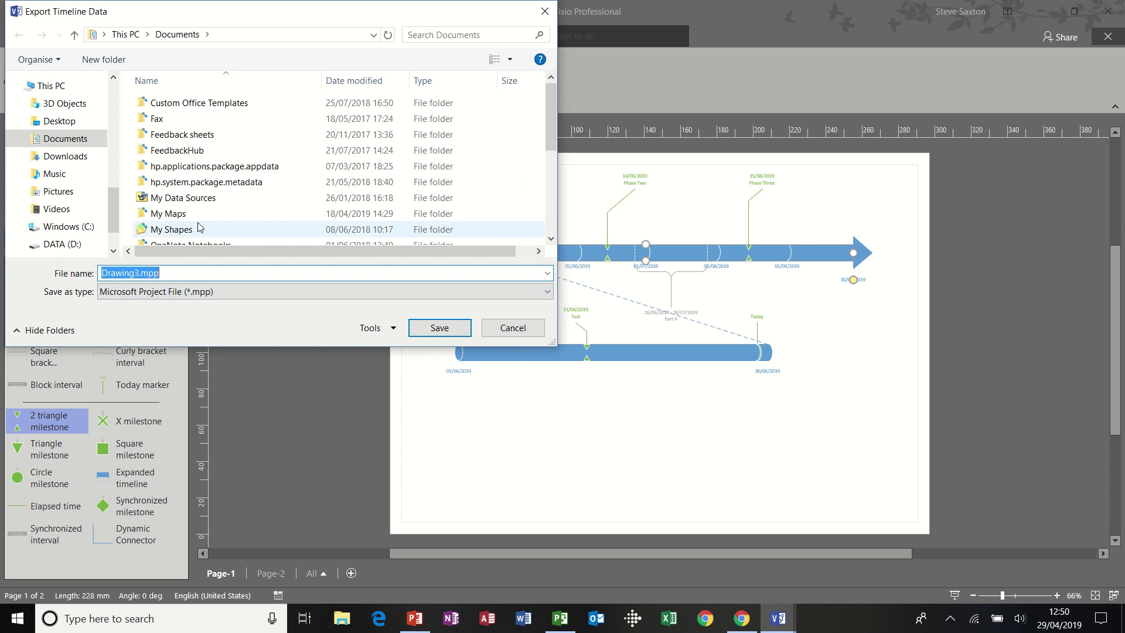
Step: Save the export as Microsoft Project file Drawing3.mpp on the Desktop and acknowledge success
left_click(237, 291)
left_click(237, 292)
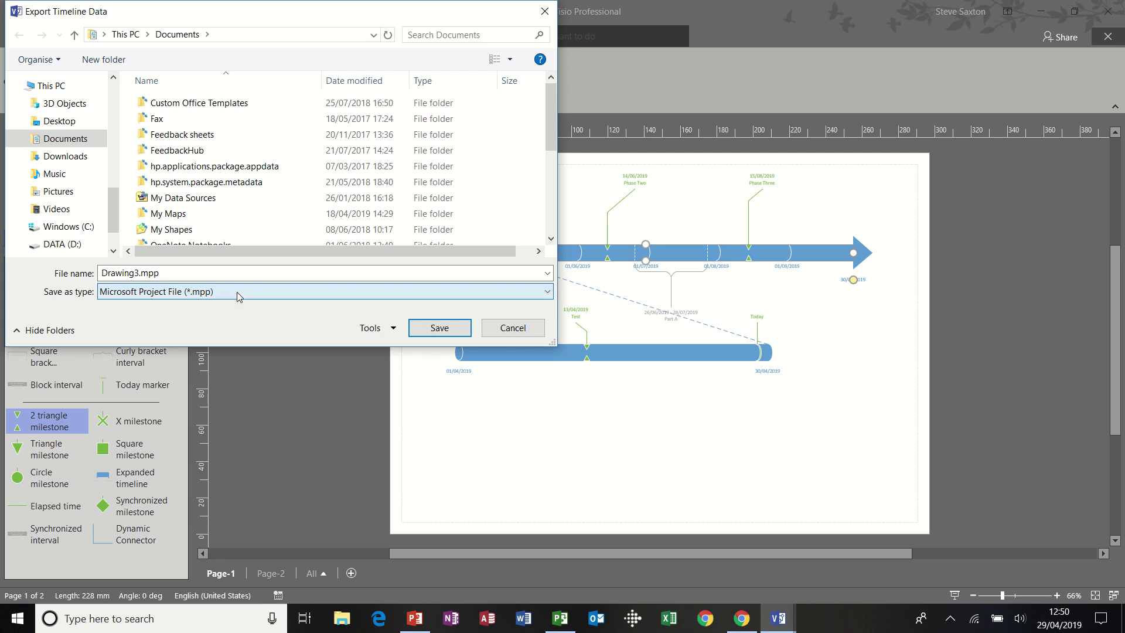
left_click(70, 123)
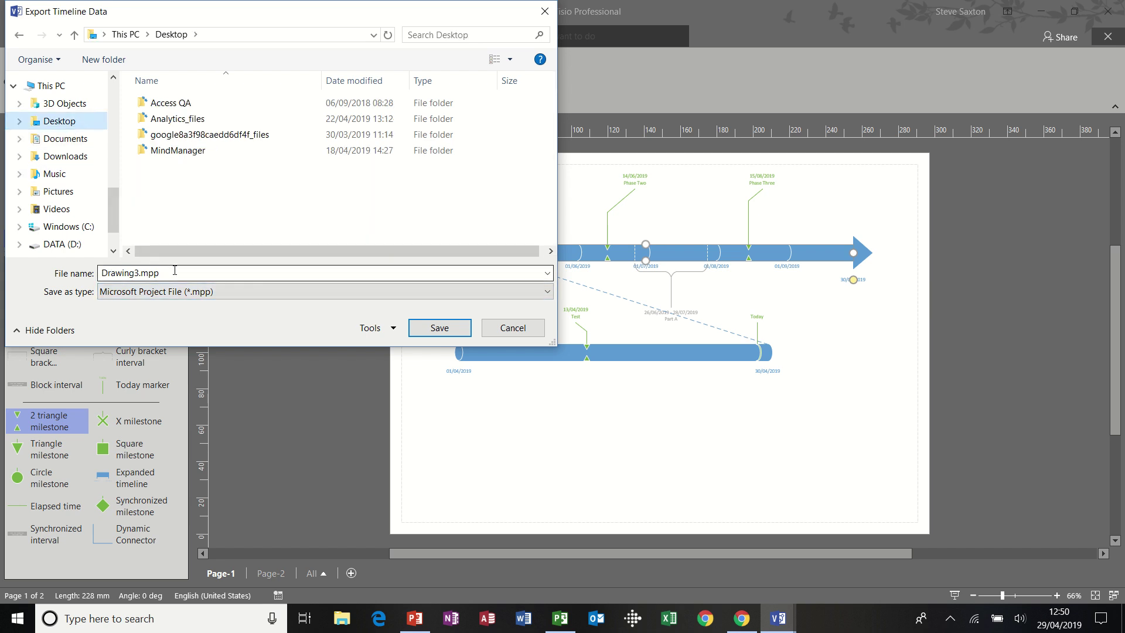
left_click(440, 328)
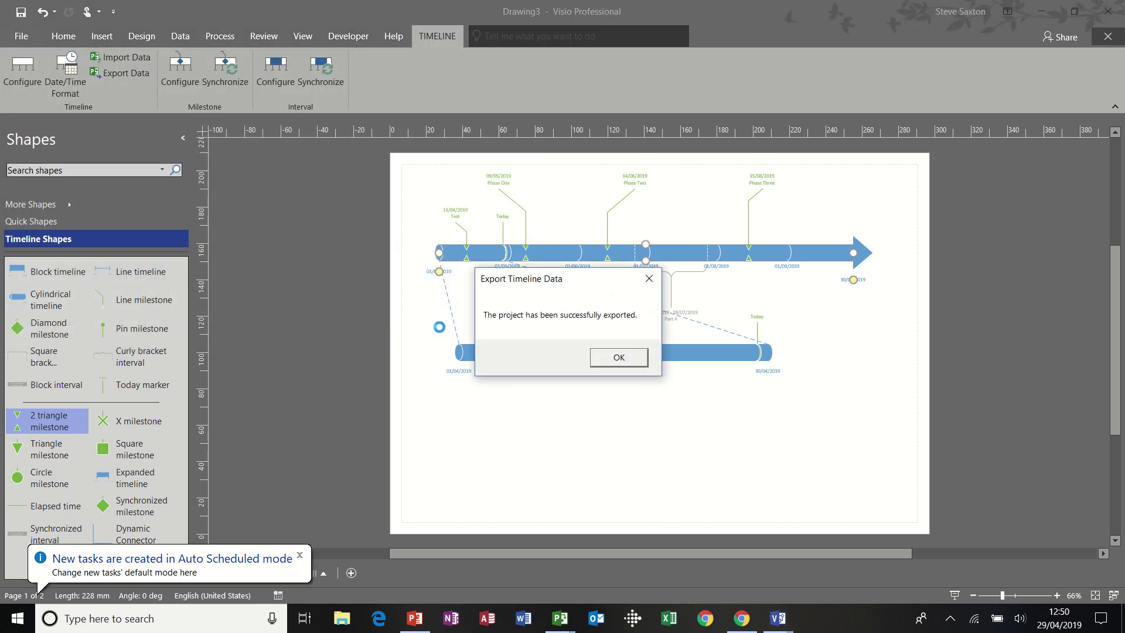
left_click(624, 367)
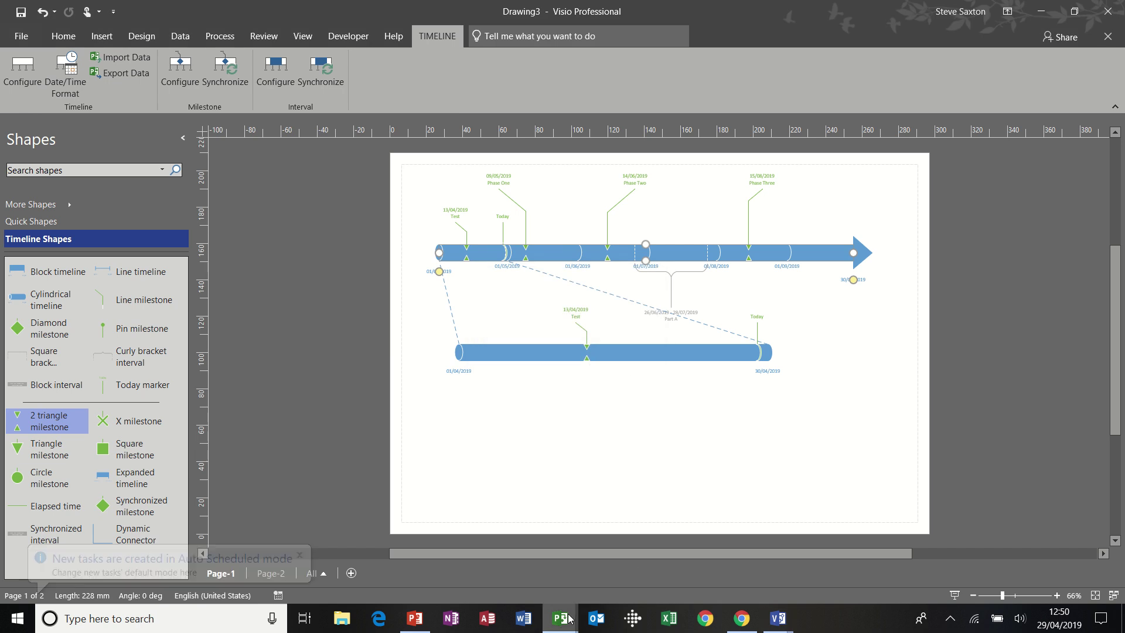
Step: Switch to Project Professional and open Drawing3.mpp from the recent files list
mouse_move(568, 618)
left_click(542, 575)
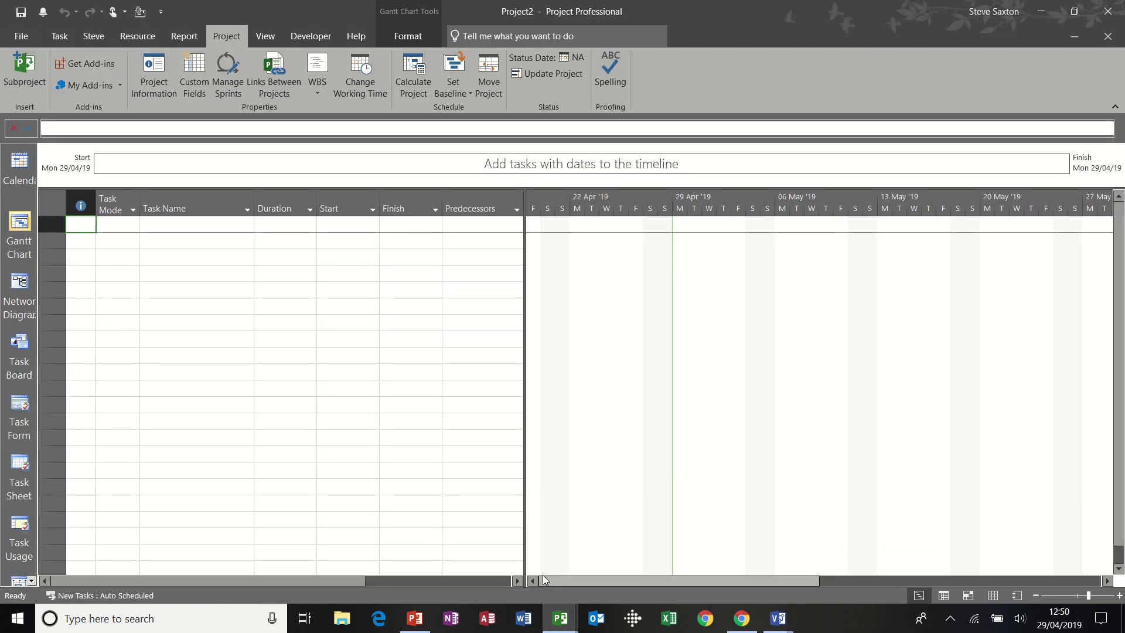
left_click(26, 39)
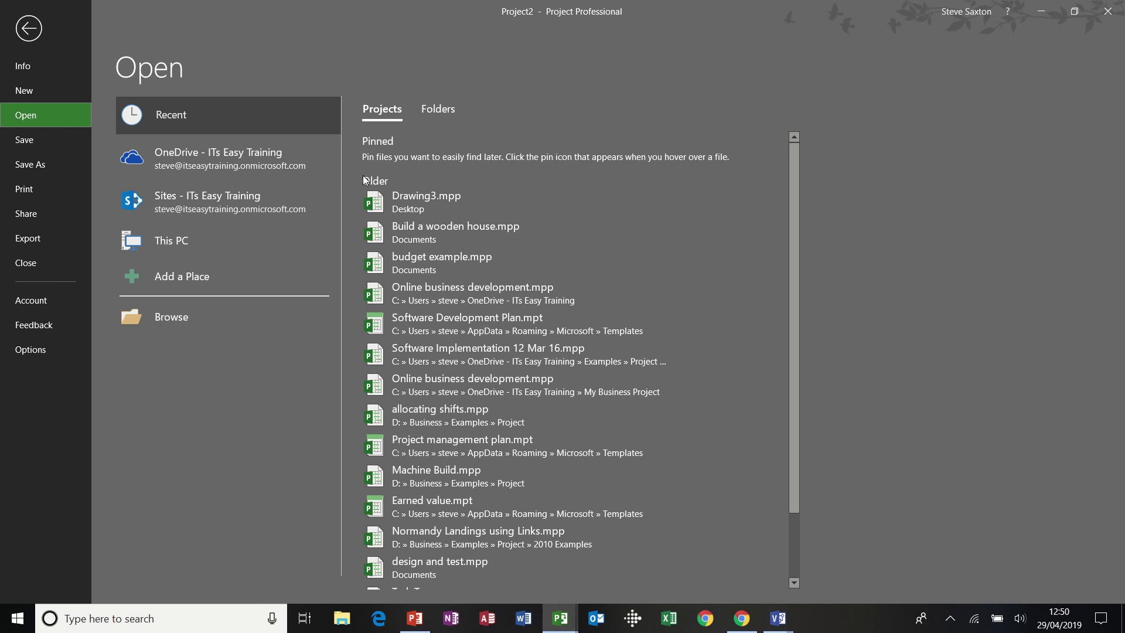
left_click(378, 200)
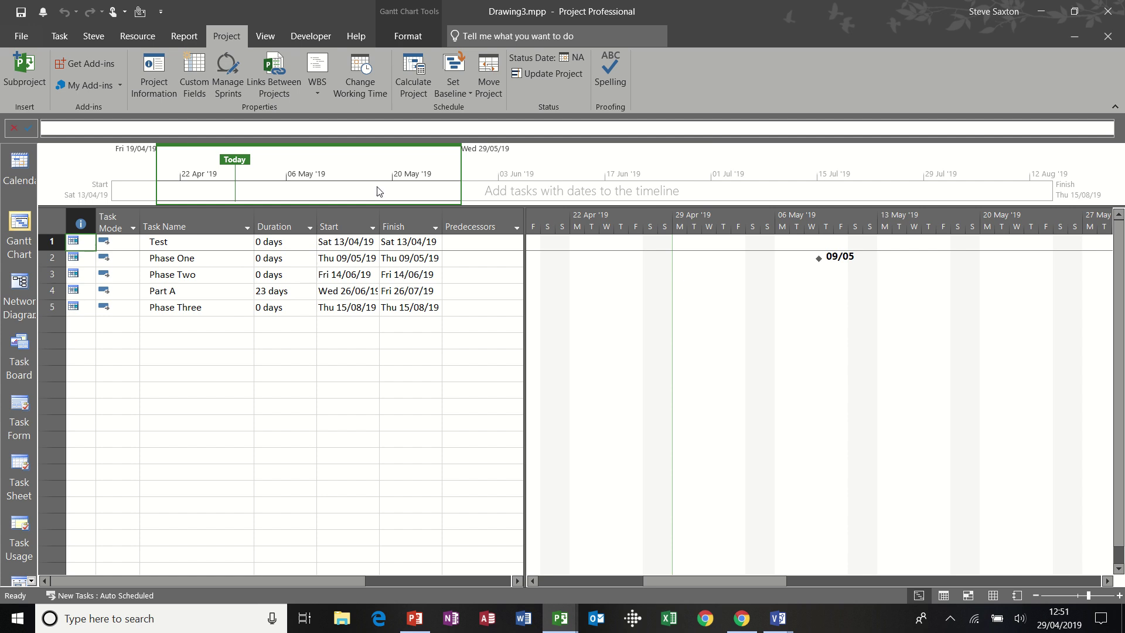
Step: Close Project Professional to get back to the Visio timeline drawing
left_click(1107, 8)
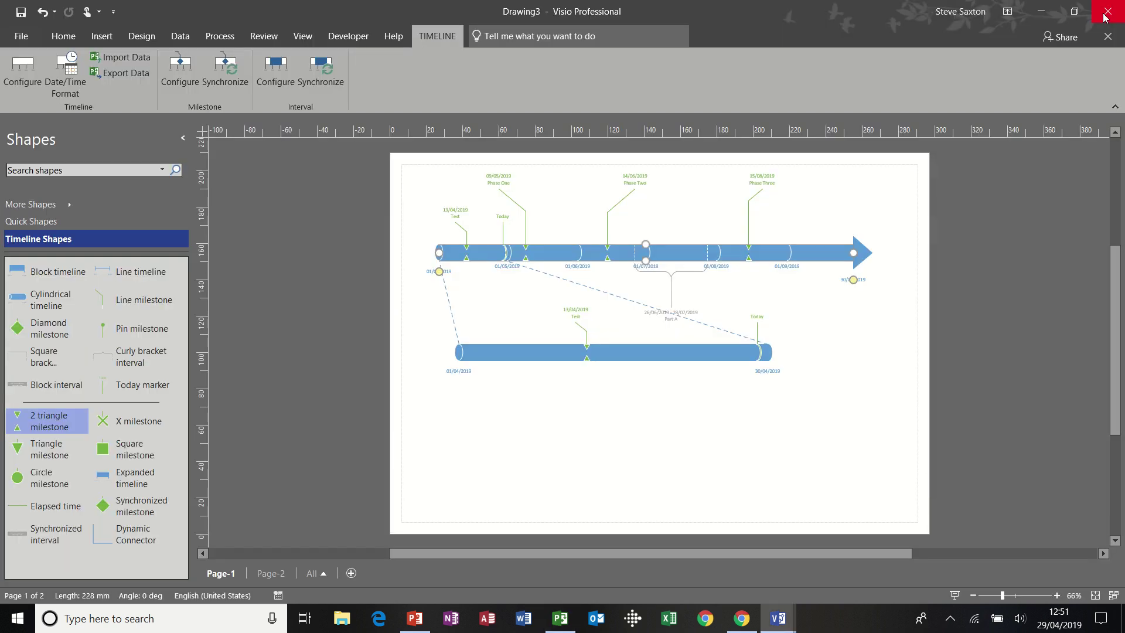